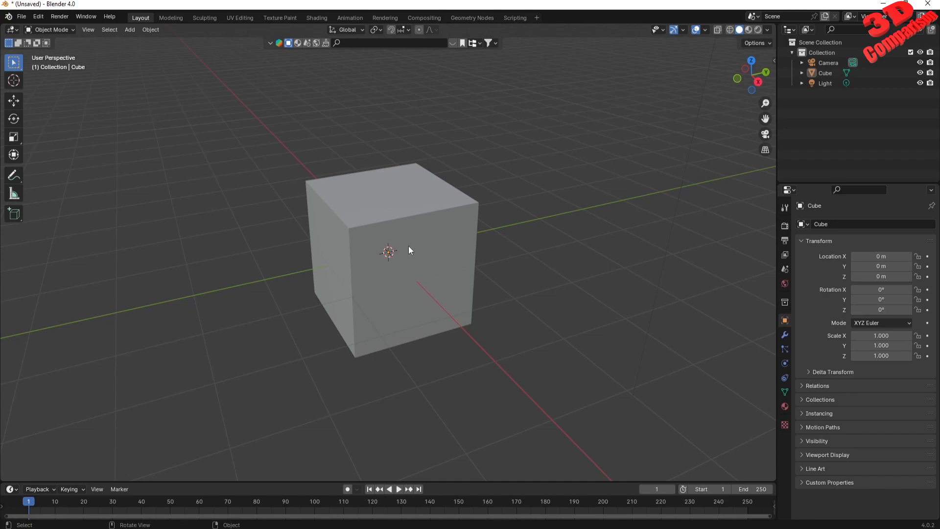
Step: Try to turn the cube's undivided front face into a circle with LoopTools Circle in Edit Mode
left_click(411, 246)
key("Tab")
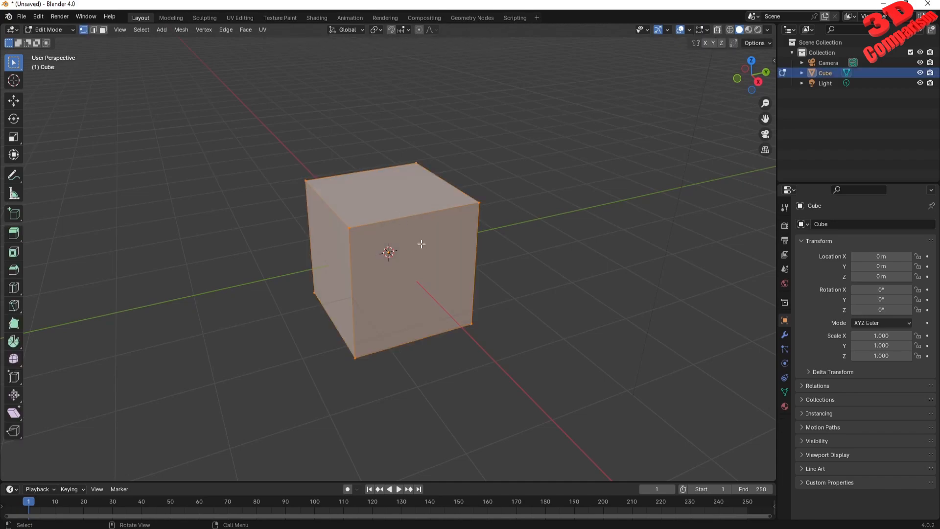
left_click(103, 30)
left_click(423, 231)
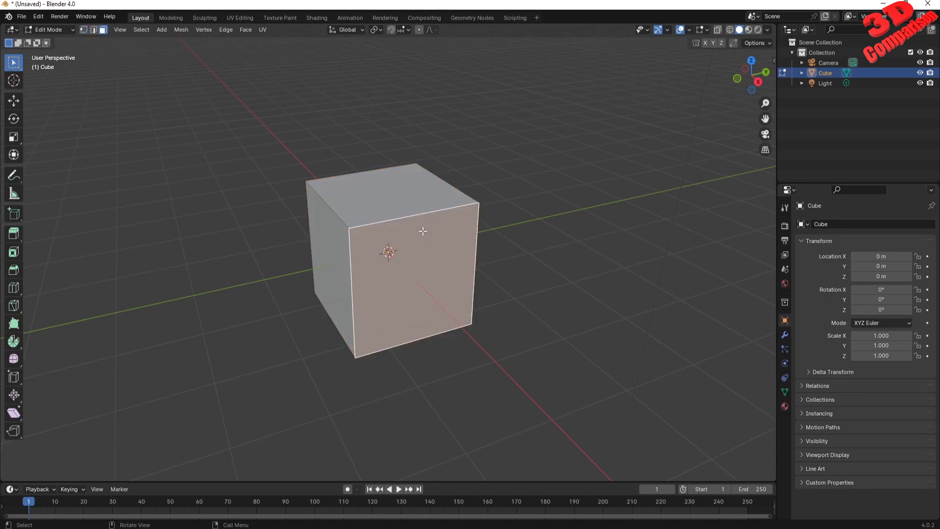
right_click(423, 231)
mouse_move(424, 219)
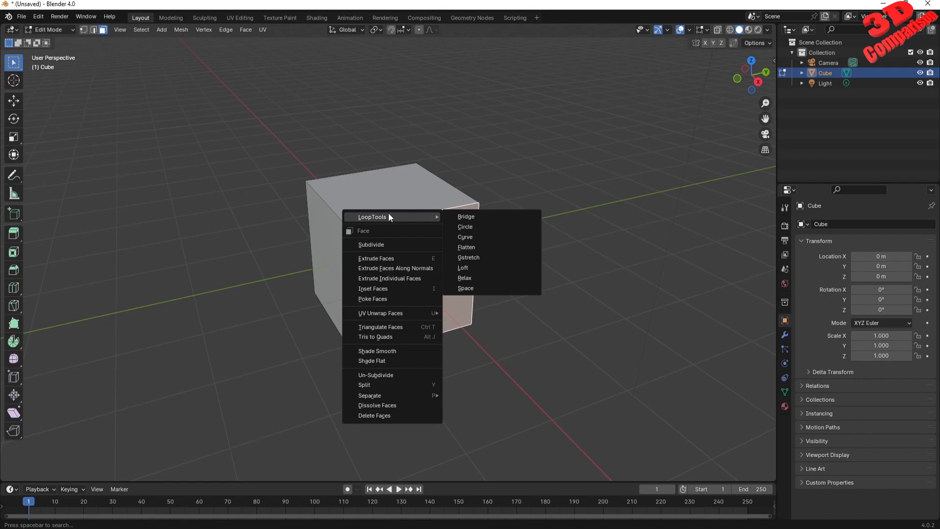
left_click(476, 227)
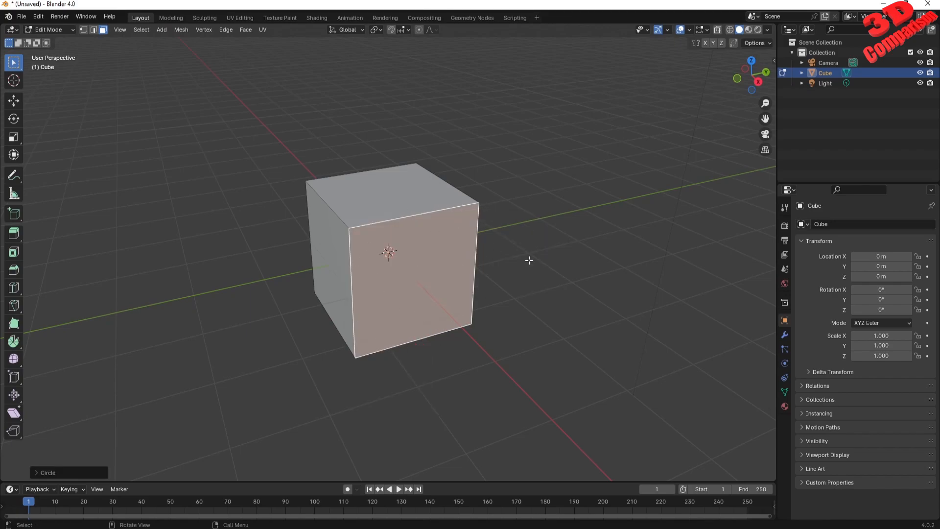
Step: Add one vertical and one horizontal centred loop cut so the cube's front side is divided into four faces
key("ctrl+r")
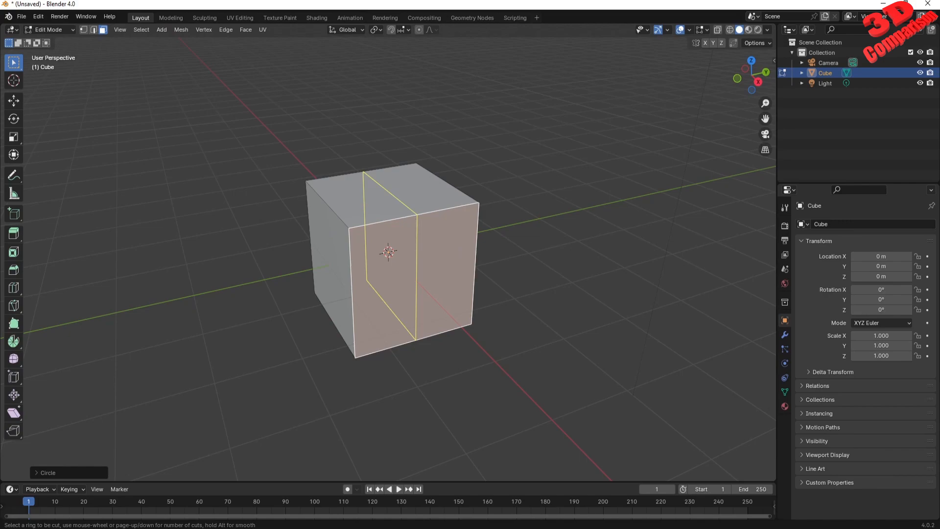
left_click(414, 222)
right_click(414, 223)
key("ctrl+r")
left_click(383, 269)
right_click(383, 268)
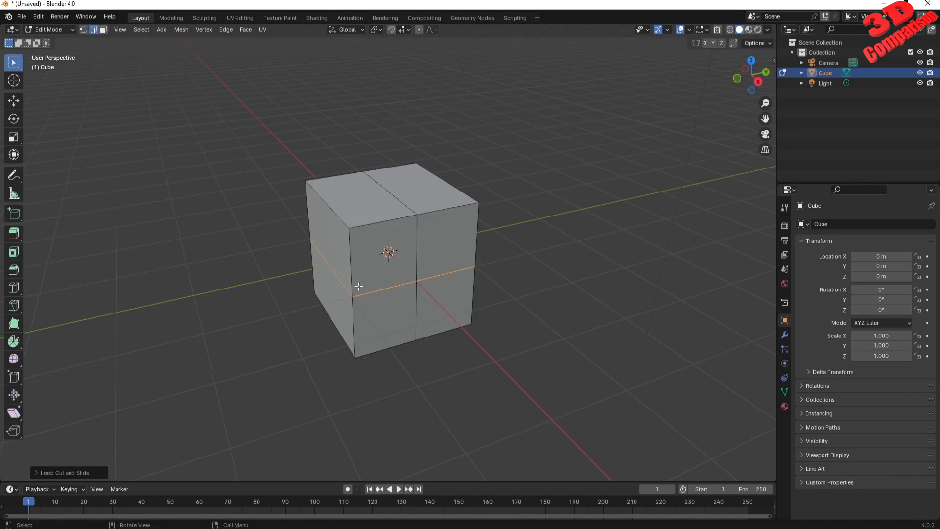
Step: Select the four front faces of the cube, round them with LoopTools Circle, and return to Object Mode with nothing selected
key("3")
left_click(408, 261)
left_click(449, 248, "ctrl")
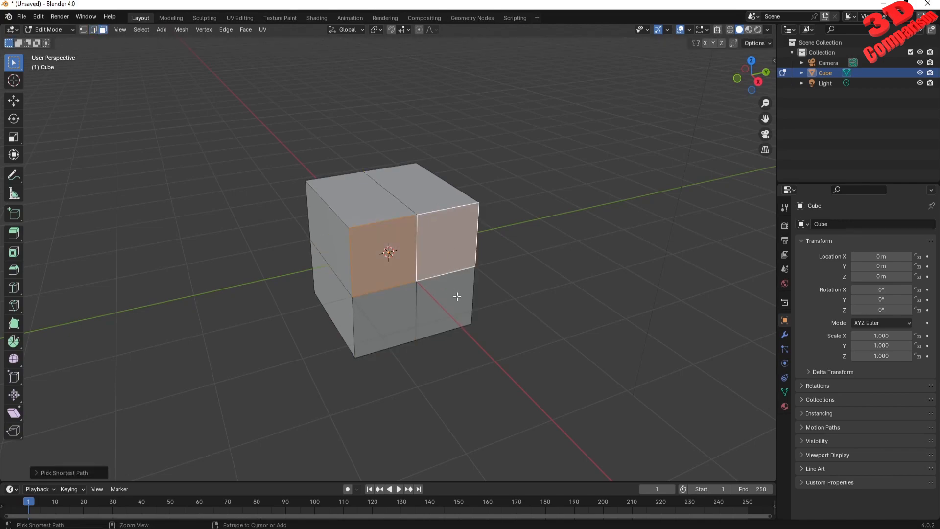
left_click(457, 298, "ctrl")
left_click(402, 319, "ctrl")
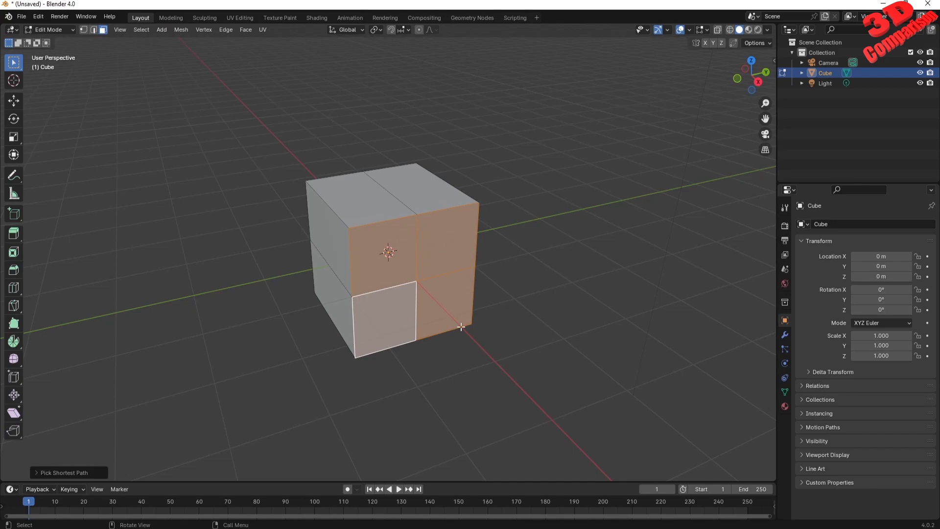
right_click(437, 257)
mouse_move(438, 250)
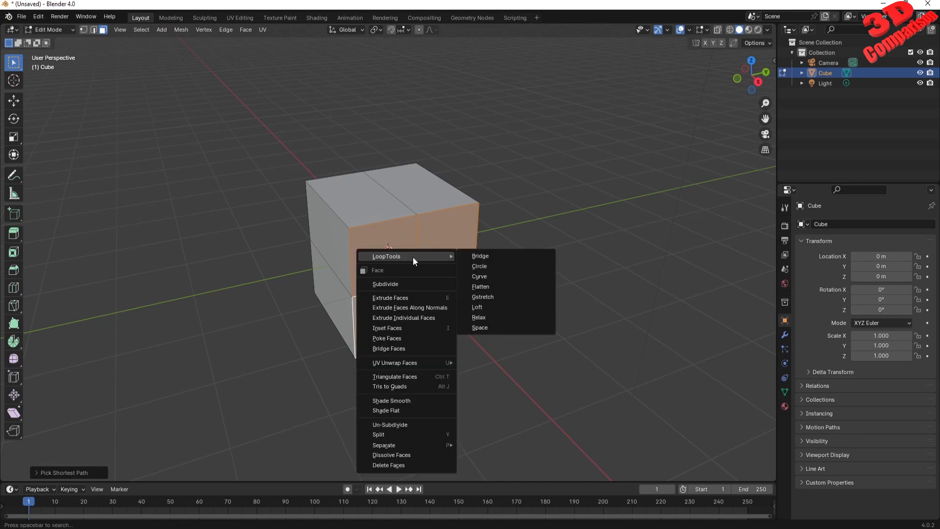
left_click(492, 265)
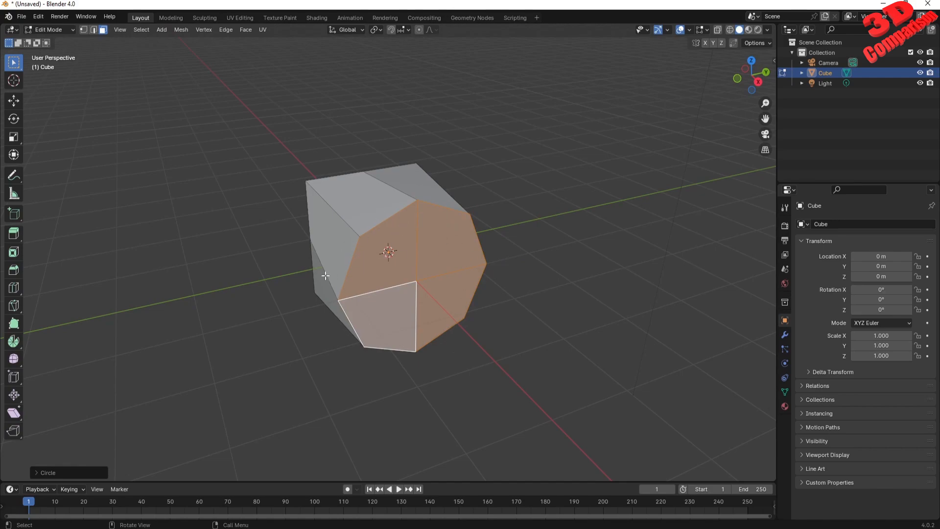
key("Tab")
left_click(278, 239)
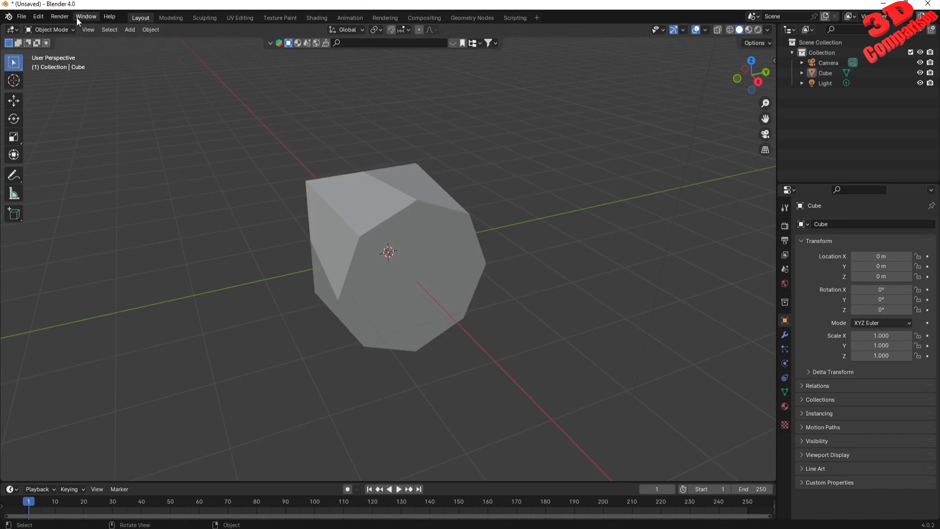
Step: Search the add-ons in the preferences for "loo" to check whether LoopTools is enabled, and close the preferences
left_click(39, 17)
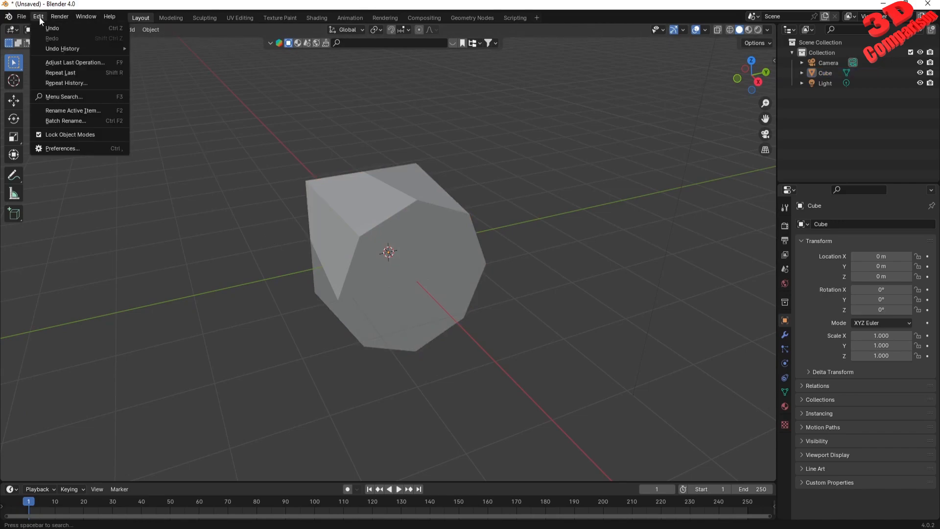
left_click(78, 148)
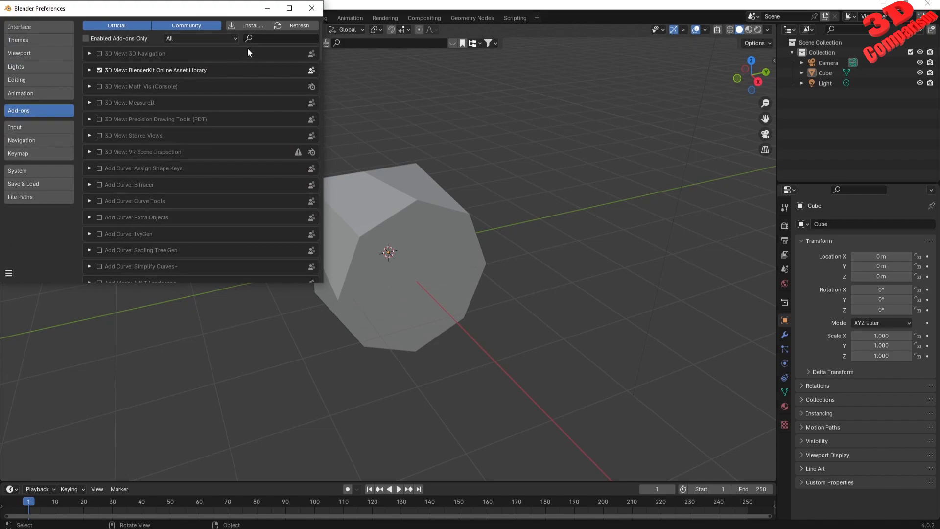
left_click(267, 38)
type("loo")
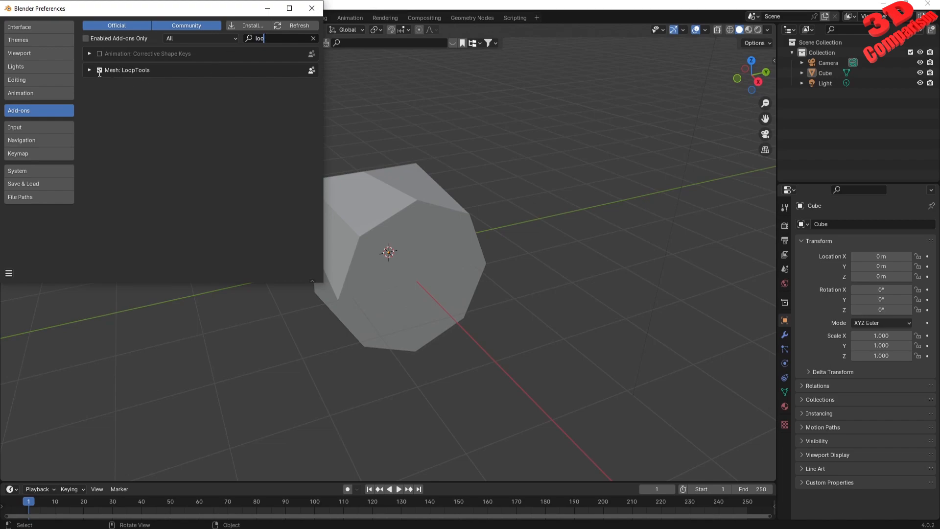
left_click(413, 105)
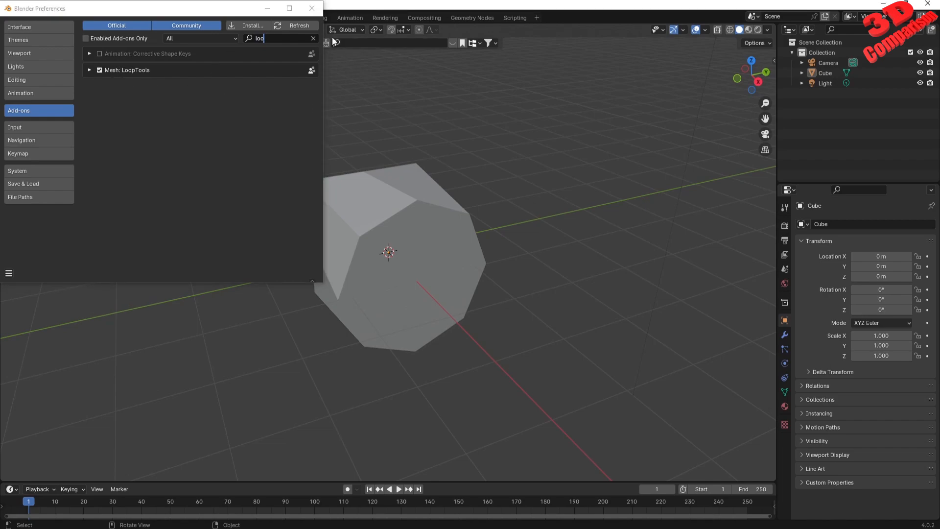
left_click(313, 9)
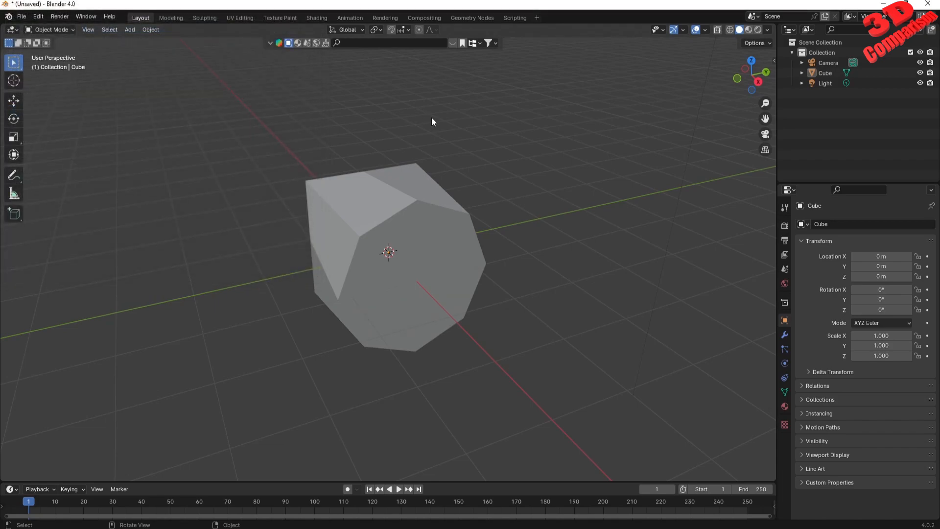
Step: Delete the modified cube and add a UV sphere in its place
left_click(428, 228)
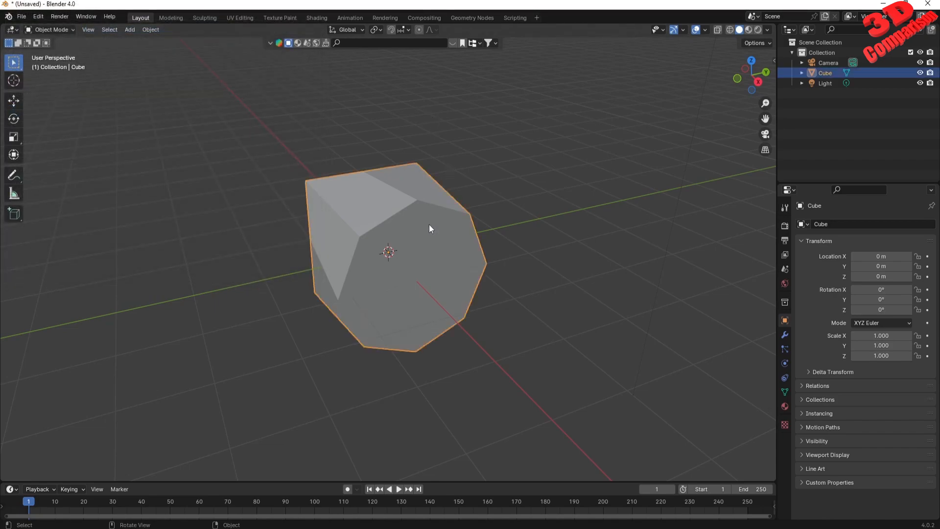
key("Delete")
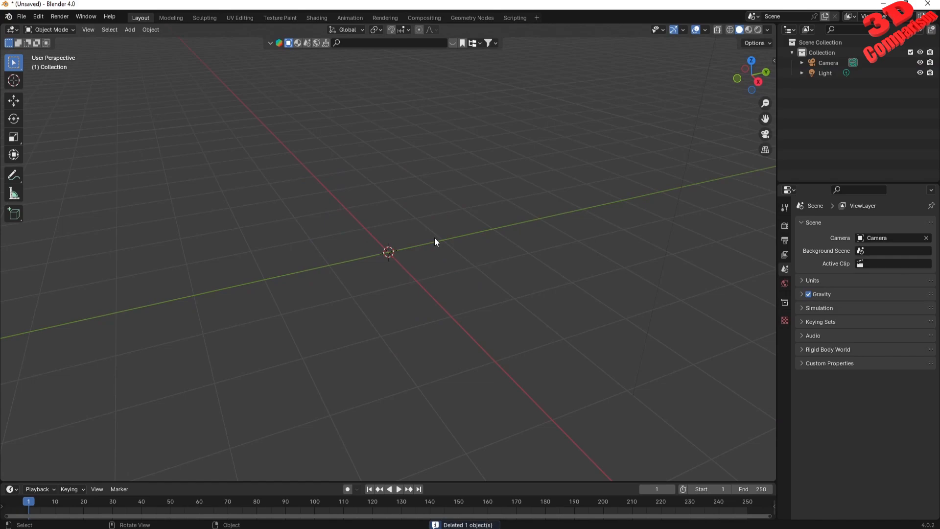
key("shift+a")
mouse_move(434, 237)
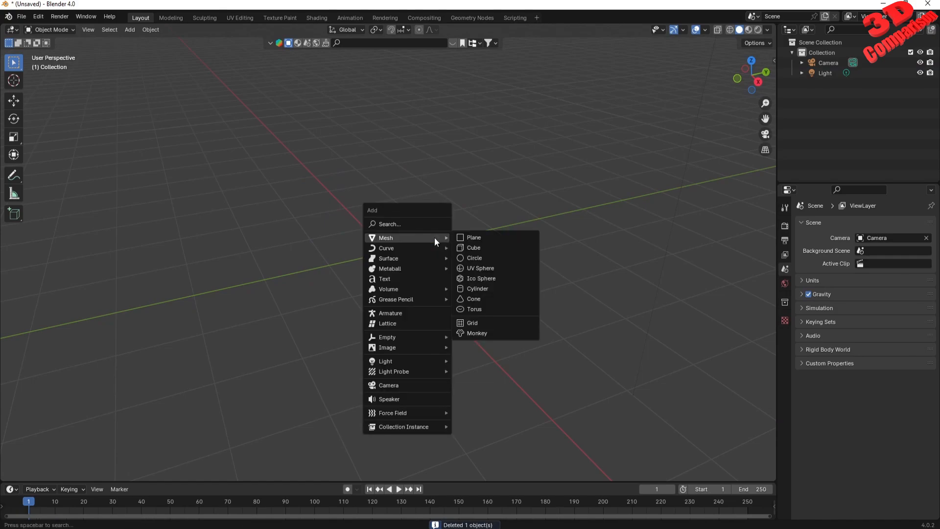
left_click(494, 269)
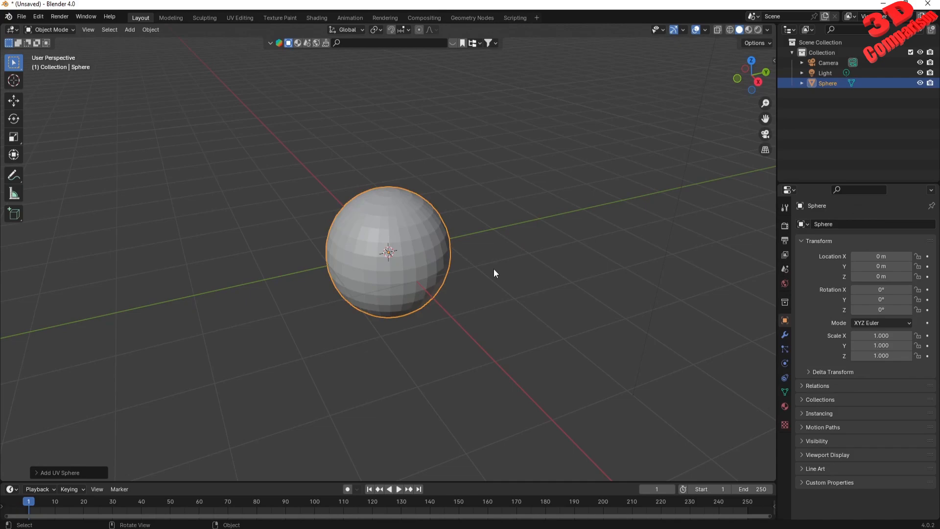
Step: Set the new UV sphere to 64 segments, 32 rings and a radius of 0.22 m
left_click(55, 472)
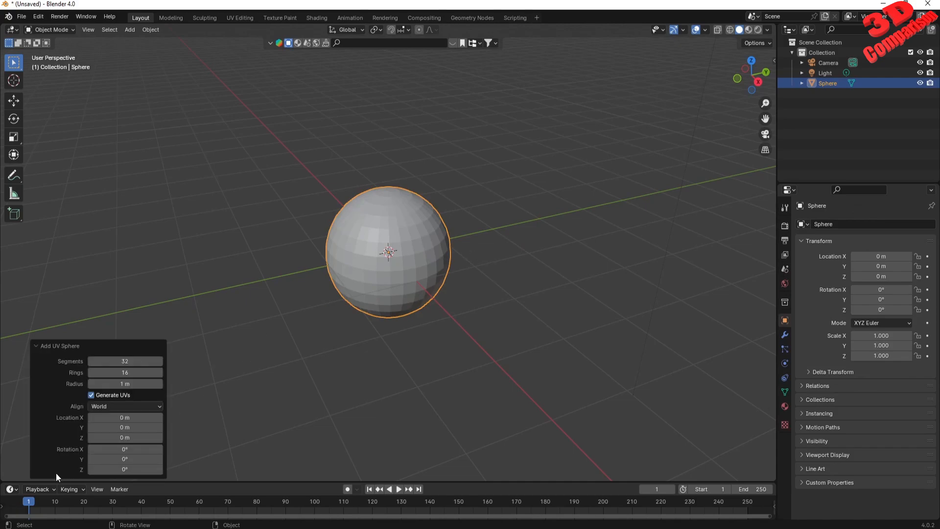
left_click(128, 361)
type("64")
key("Return")
left_click(129, 373)
type("32")
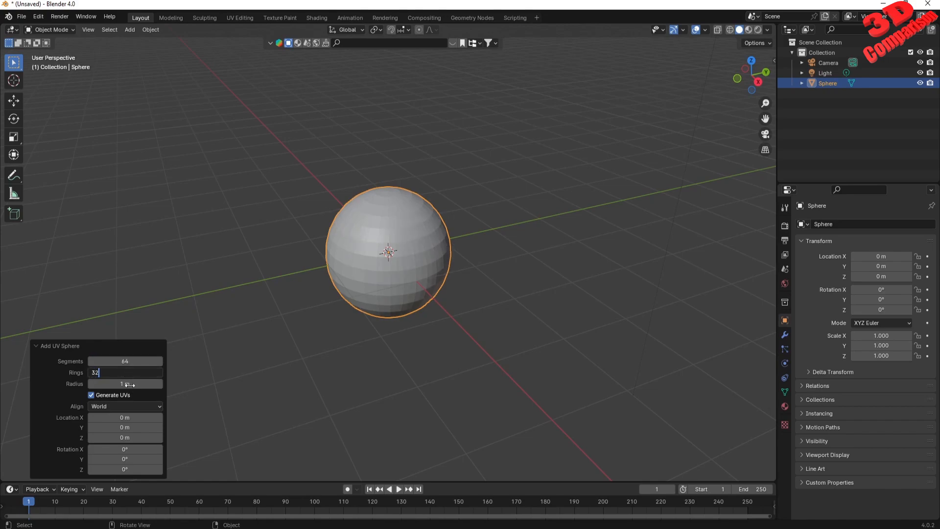
left_click(132, 385)
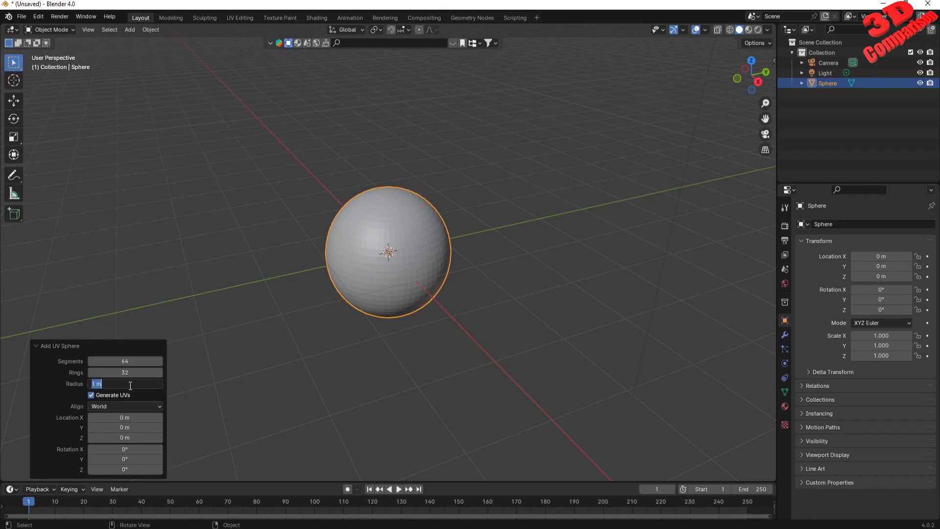
type("0.22")
key("Tab")
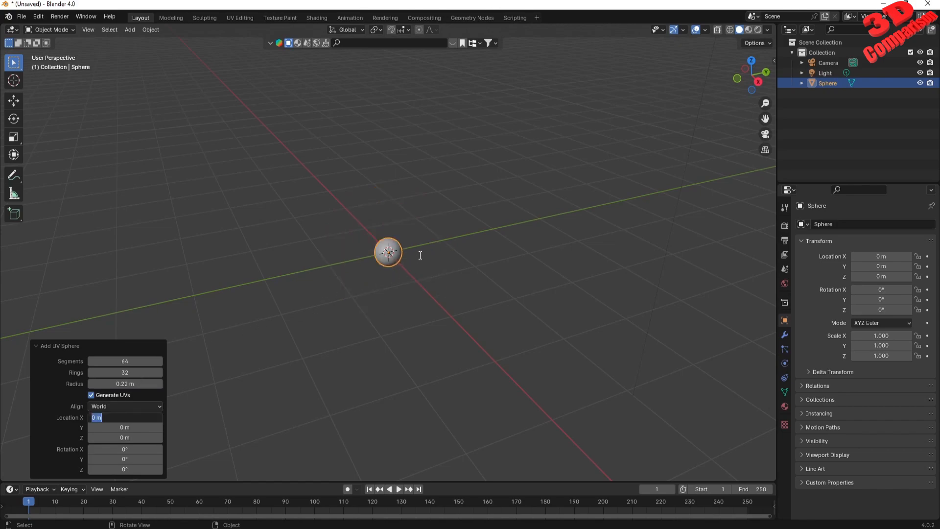
key("Return")
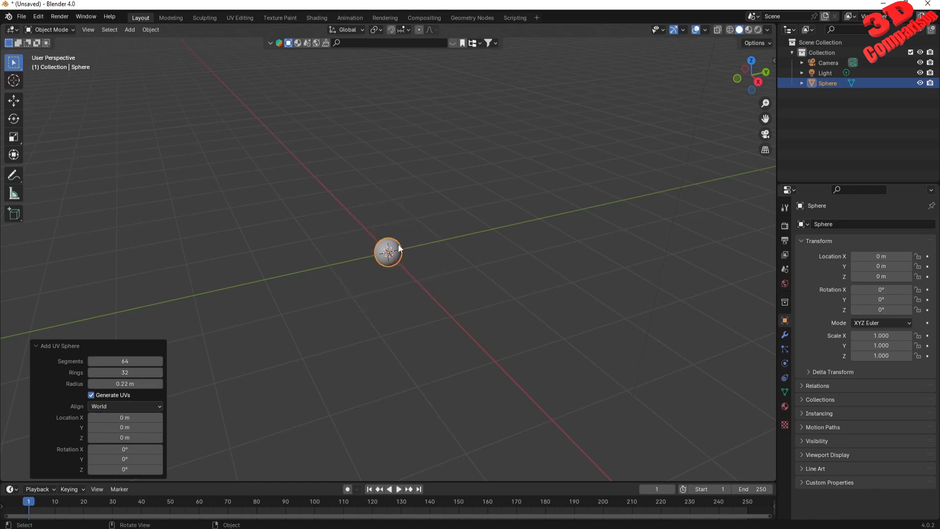
Step: Apply Shade Smooth to the sphere
scroll(398, 245, "up", 6)
scroll(404, 257, "up", 5)
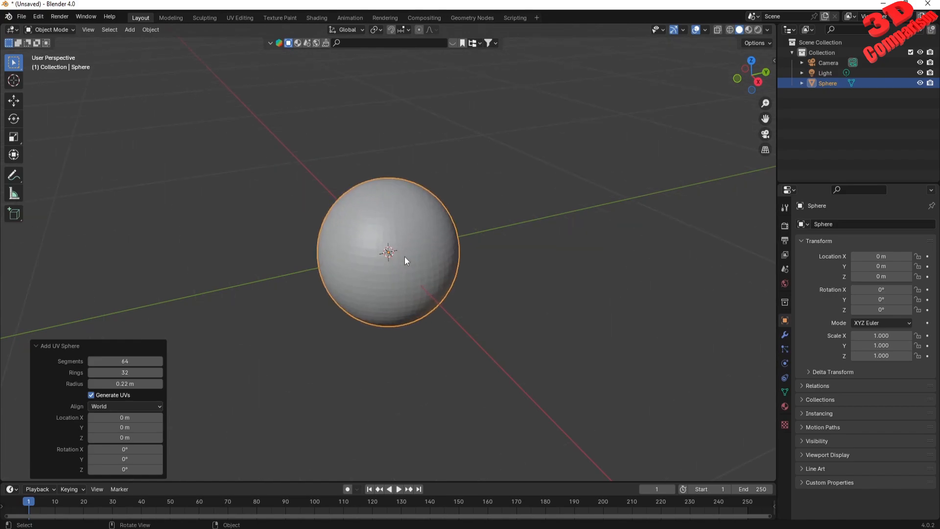
middle_click_drag(428, 285, 415, 264)
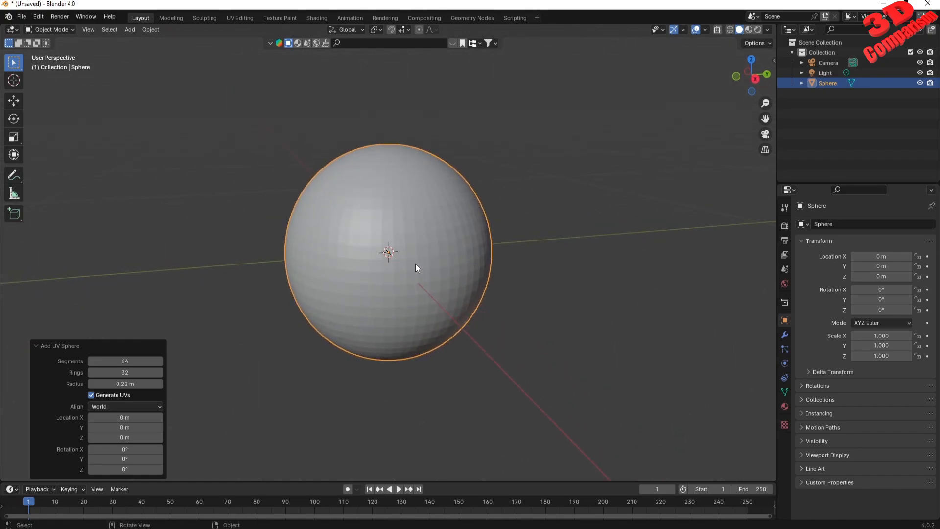
right_click(368, 251)
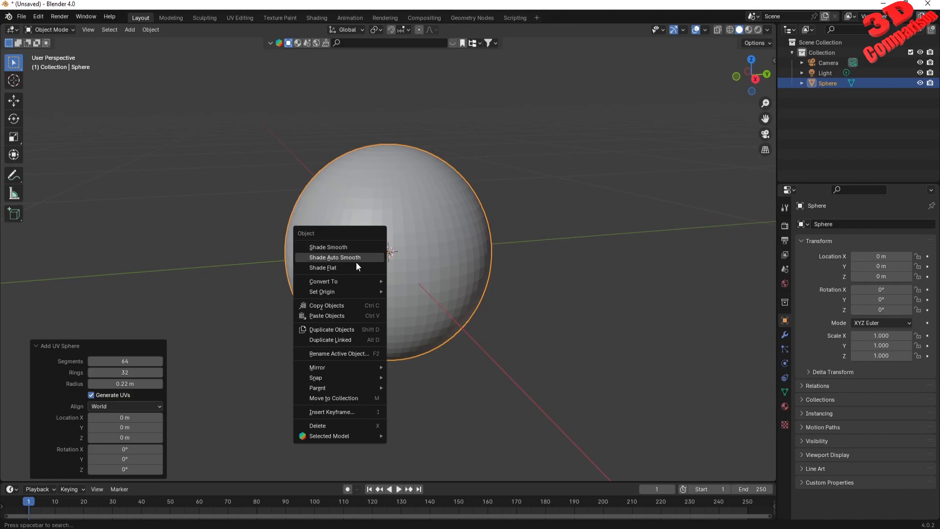
left_click(358, 252)
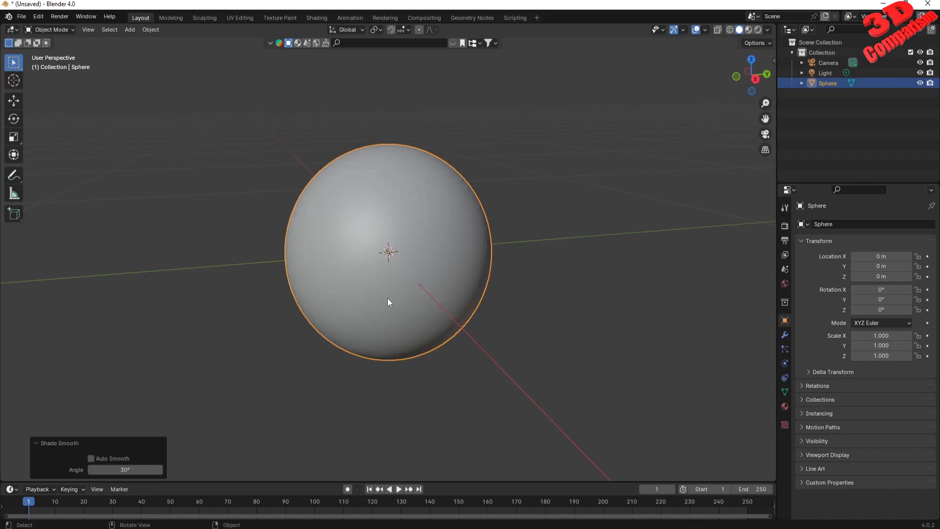
Step: In Edit Mode and right orthographic view, select only the 2×2 block of faces directly below the sphere's centre
key("Tab")
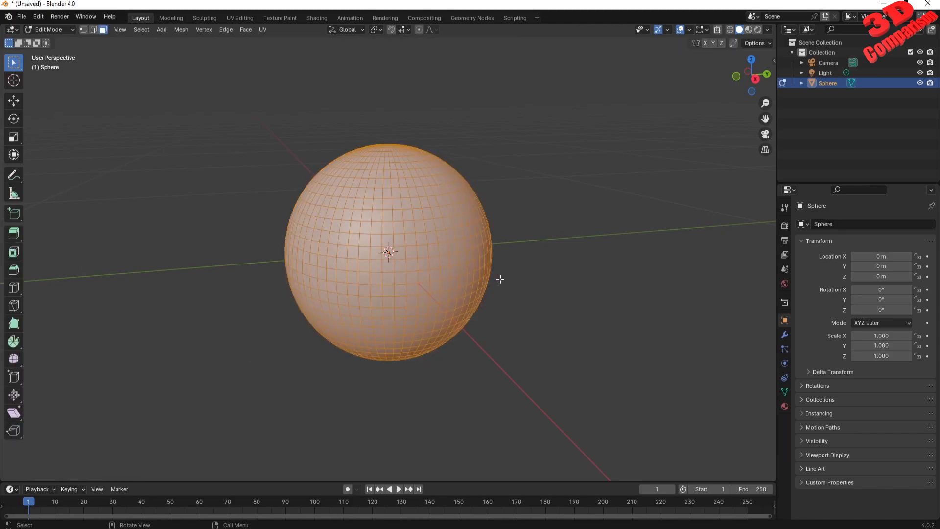
left_click(541, 297)
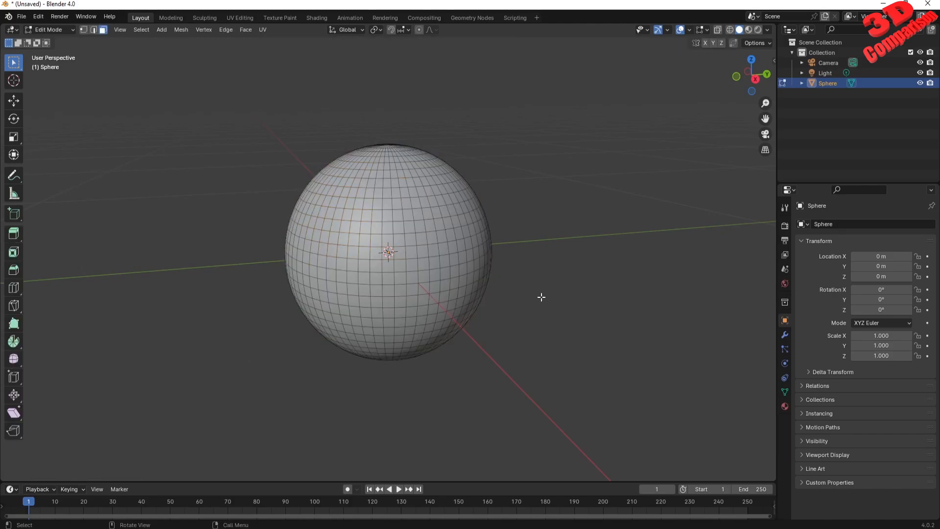
key("KP_3")
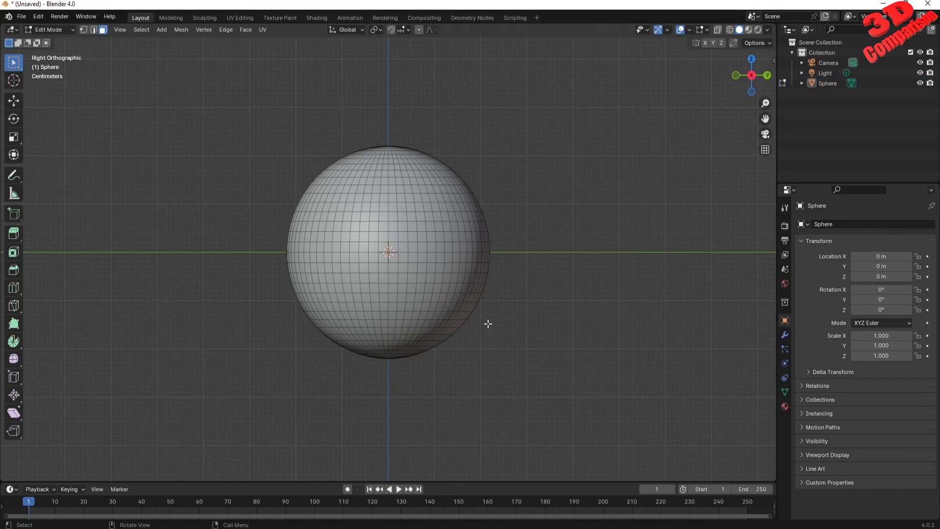
scroll(487, 323, "up", 4)
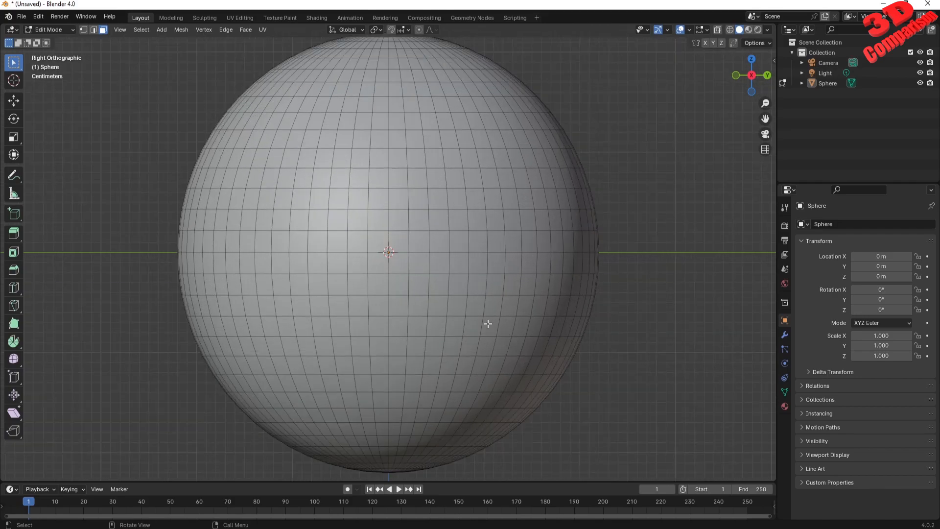
left_click(382, 290)
left_click(378, 263, "shift")
left_click(400, 261, "shift")
left_click(399, 284, "shift")
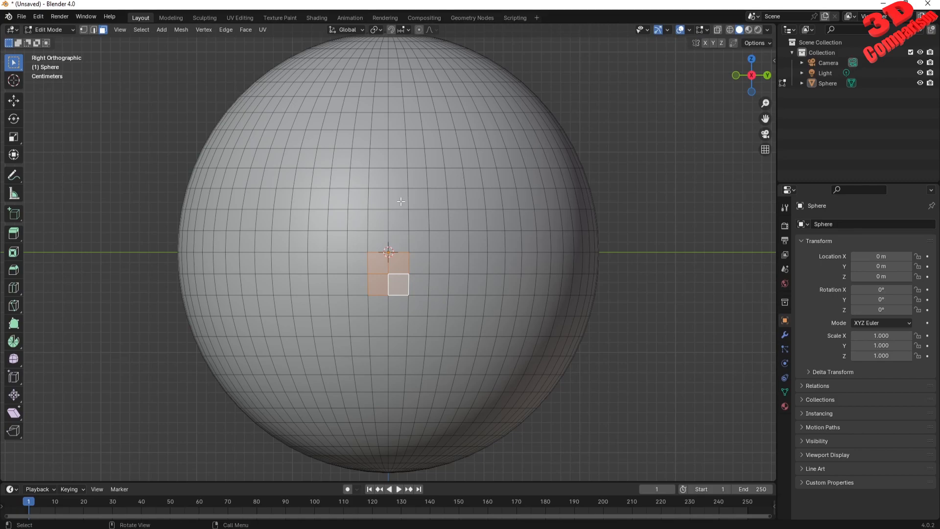
Step: Add a second 2×2 block of faces, above and to the right of the sphere's centre, to the selection
left_click(438, 198, "shift")
left_click(438, 178, "shift")
left_click(456, 178, "shift")
left_click(458, 194, "shift")
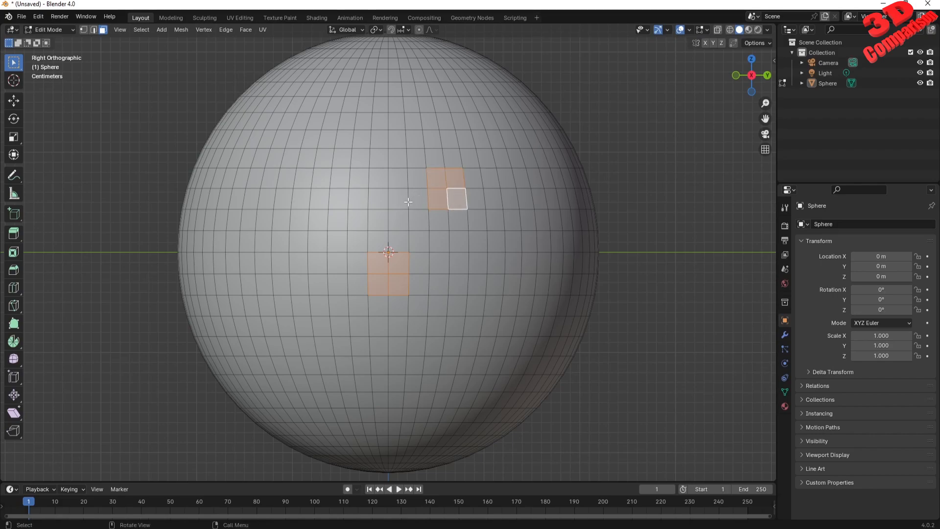
Step: Add a third 2×2 block of faces, above and to the left of the sphere's centre, to the selection
left_click(339, 199, "shift")
left_click(319, 199, "shift")
left_click(319, 178, "shift")
left_click(340, 178, "shift")
Step: Reshape the three selected face blocks into circles with LoopTools Circle
right_click(339, 178)
mouse_move(336, 166)
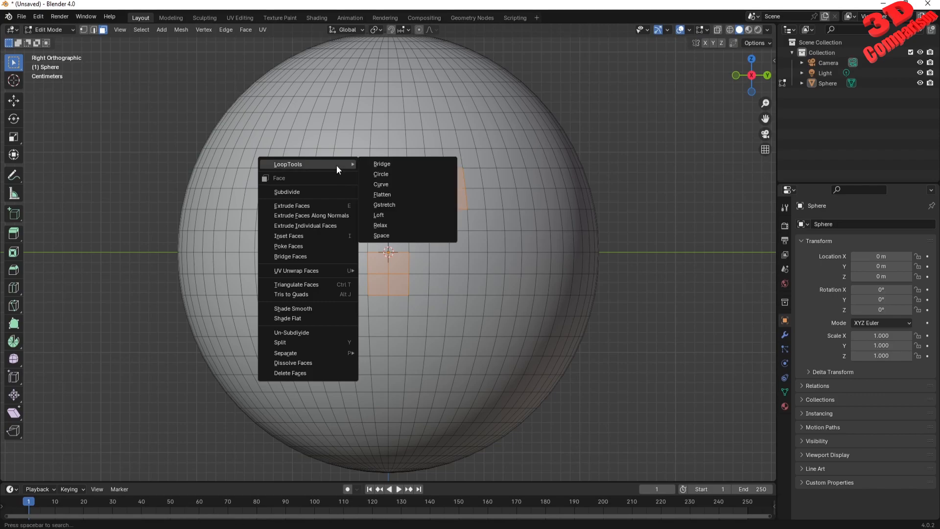
left_click(382, 174)
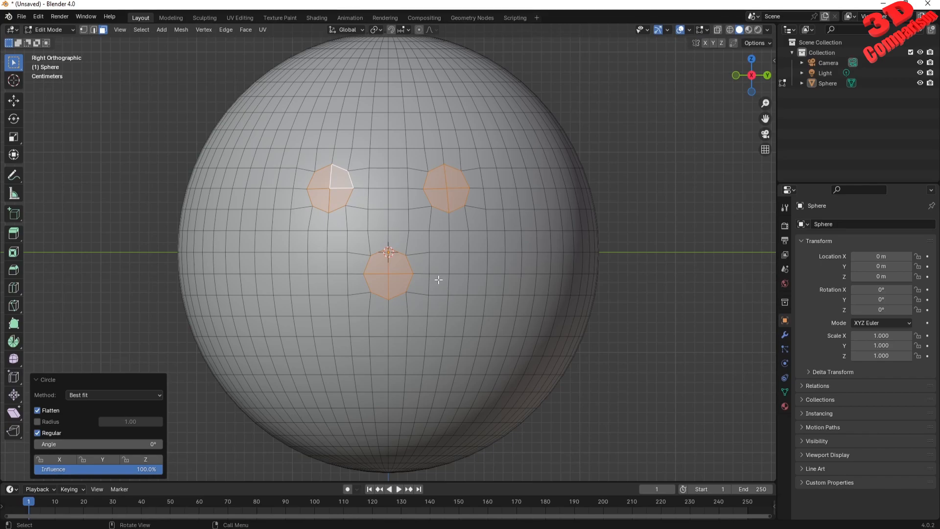
Step: Extrude the three circular face groups inward by -0.3 m along their normals
key("e")
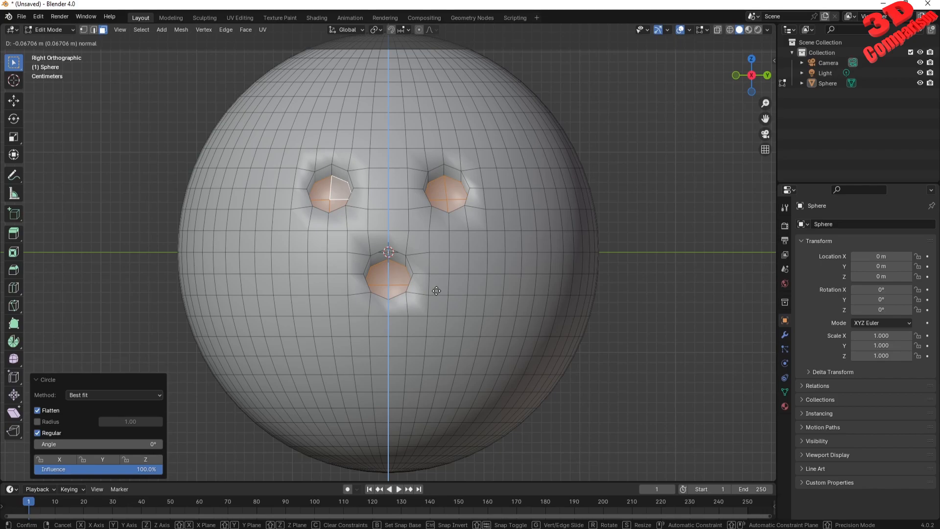
key("minus")
type("0.3")
key("Return")
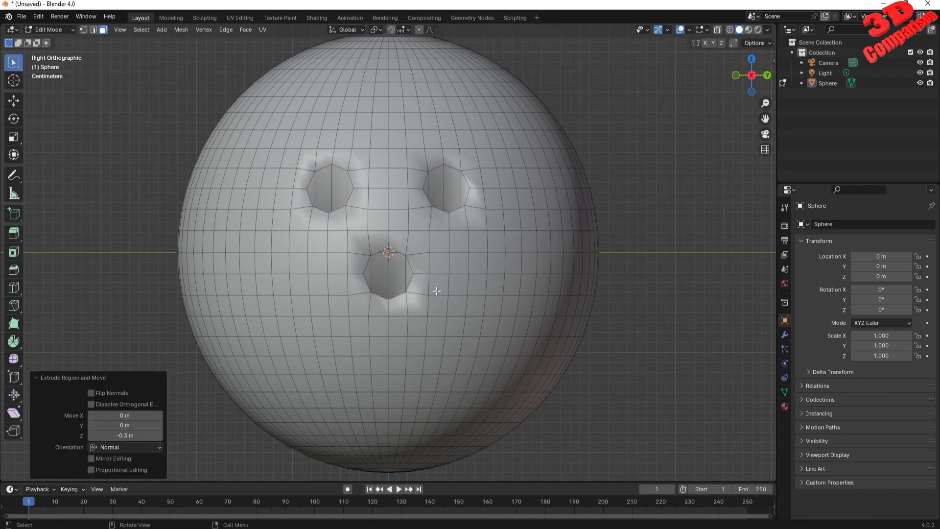
Step: Set the Z move of the hole extrusion to -0.05 m
mouse_move(435, 275)
middle_mouse_down()
mouse_move(434, 263)
mouse_move(382, 254)
mouse_move(437, 272)
mouse_move(440, 262)
middle_mouse_up()
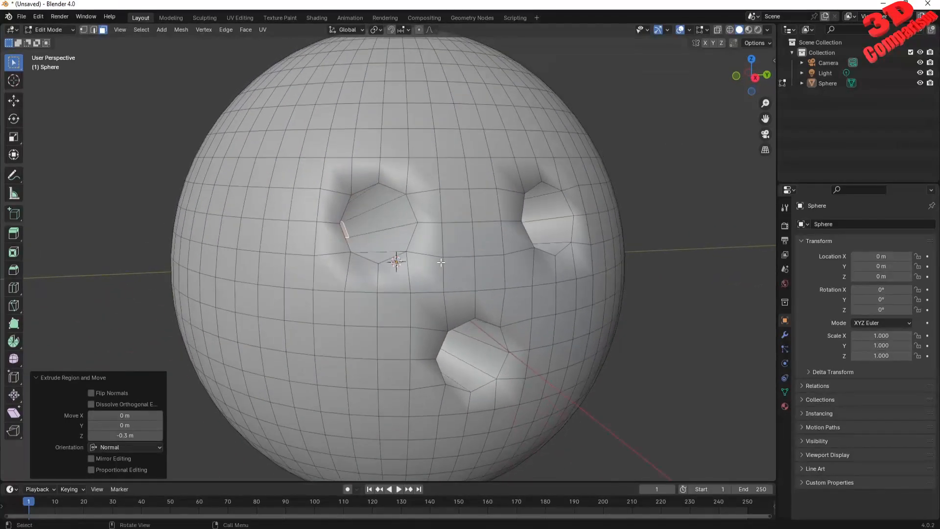
scroll(374, 241, "down", 1)
middle_click_drag(387, 241, 372, 245)
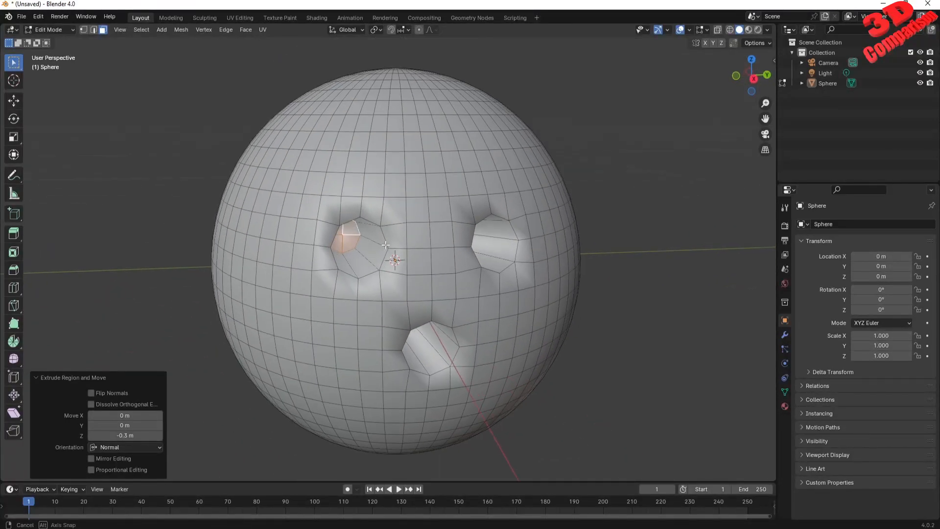
double_click(115, 436)
left_click(99, 436)
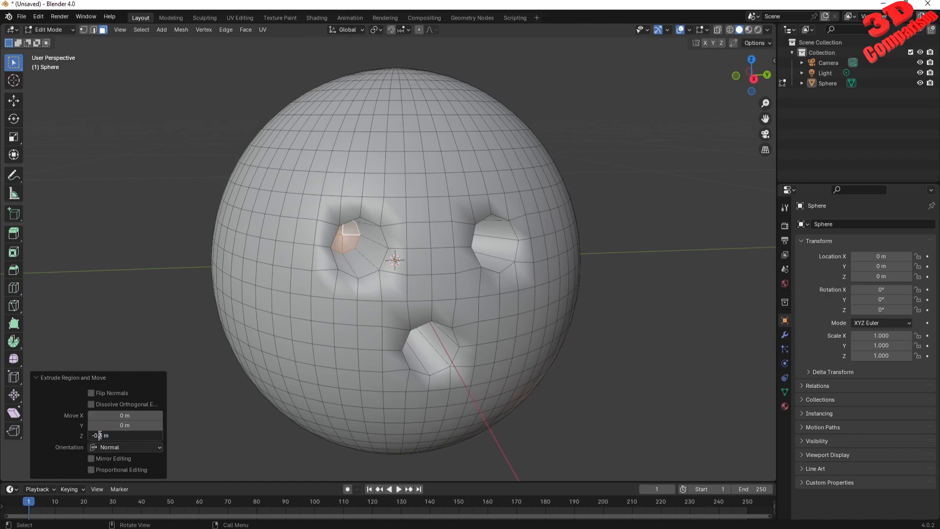
type("0")
key("Right")
key("BackSpace")
type("5")
key("Tab")
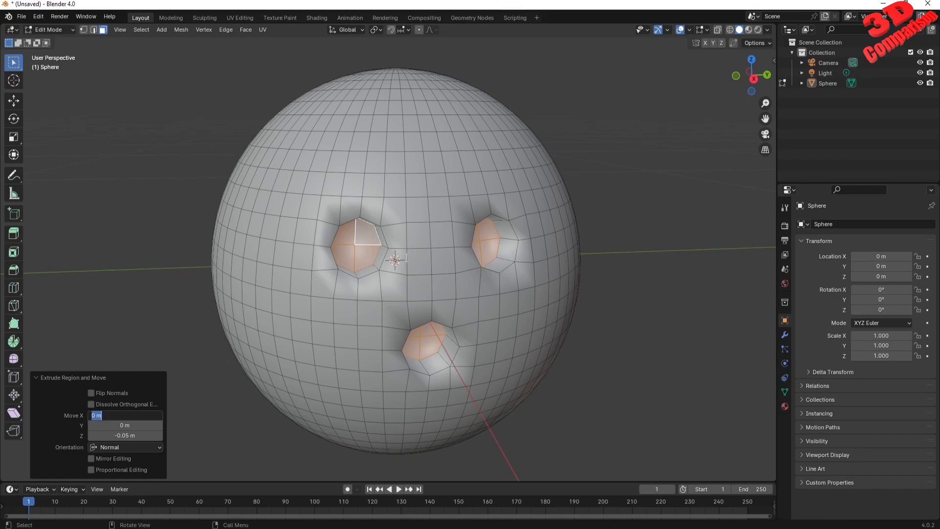
Step: In edge select mode, select only the complete outer rim of the upper-right hole
middle_click_drag(166, 301, 423, 240)
scroll(436, 259, "down", 2)
scroll(434, 245, "up", 2)
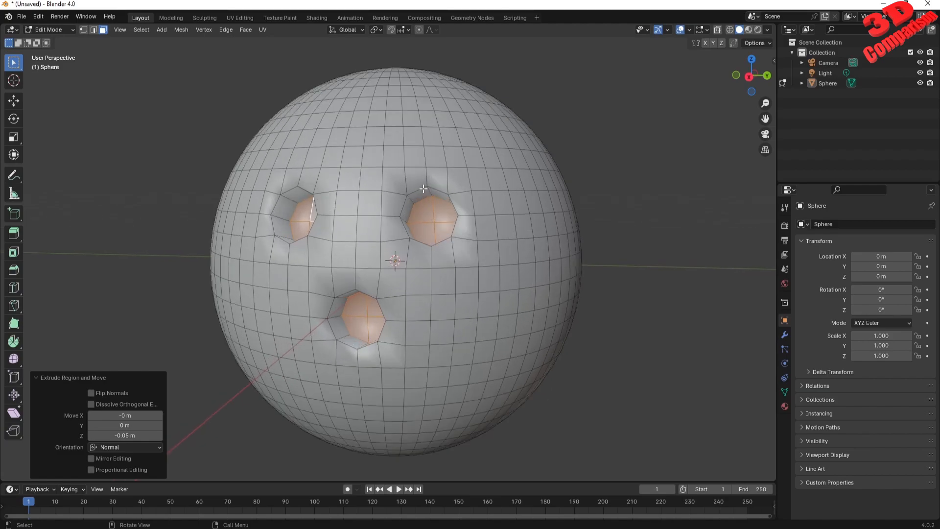
left_click(94, 30)
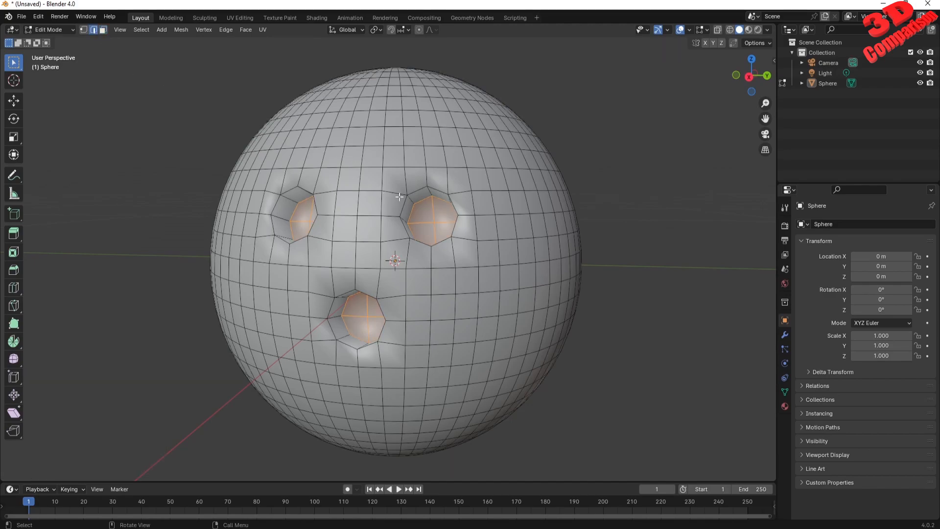
left_click(418, 191)
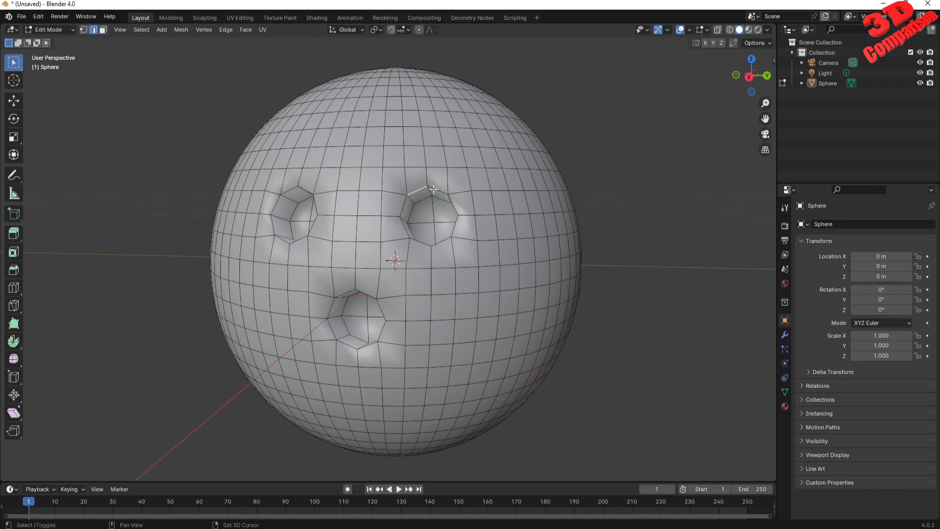
left_click(405, 216, "alt")
left_click(416, 241, "alt")
left_click(455, 227, "alt")
Step: Add all outer rim edges of the lower hole and the upper-left hole to the selection
left_click(377, 299, "alt+shift")
left_click(380, 309, "shift")
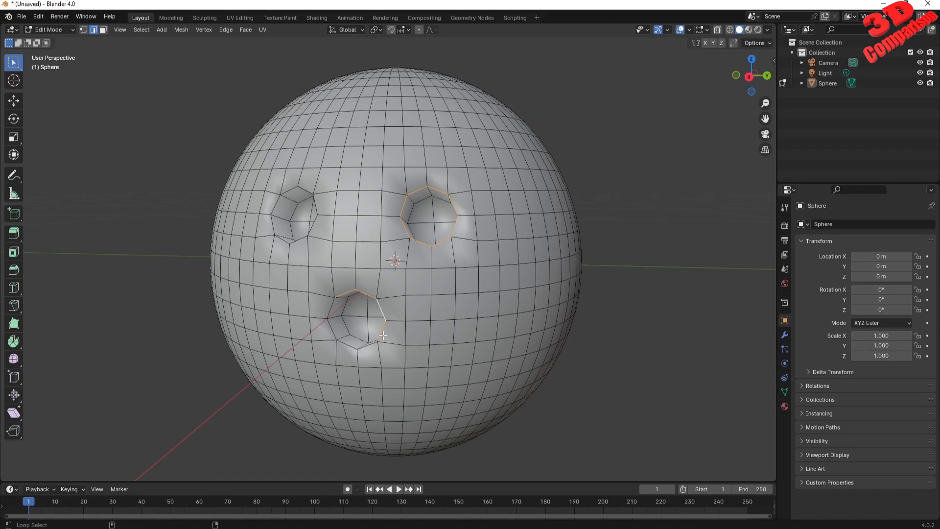
left_click(352, 347, "alt+shift")
left_click(331, 327, "alt+shift")
left_click(273, 224, "alt+shift")
left_click(289, 191, "alt+shift")
left_click(315, 205, "alt+shift")
left_click(299, 239, "alt+shift")
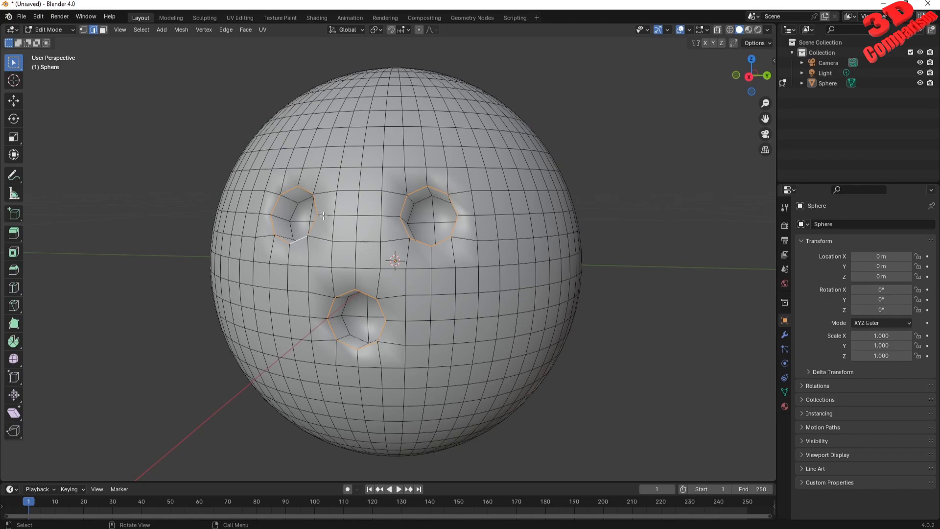
Step: Bevel the selected rims of the three holes with a width of 0.001 m
key("ctrl+b")
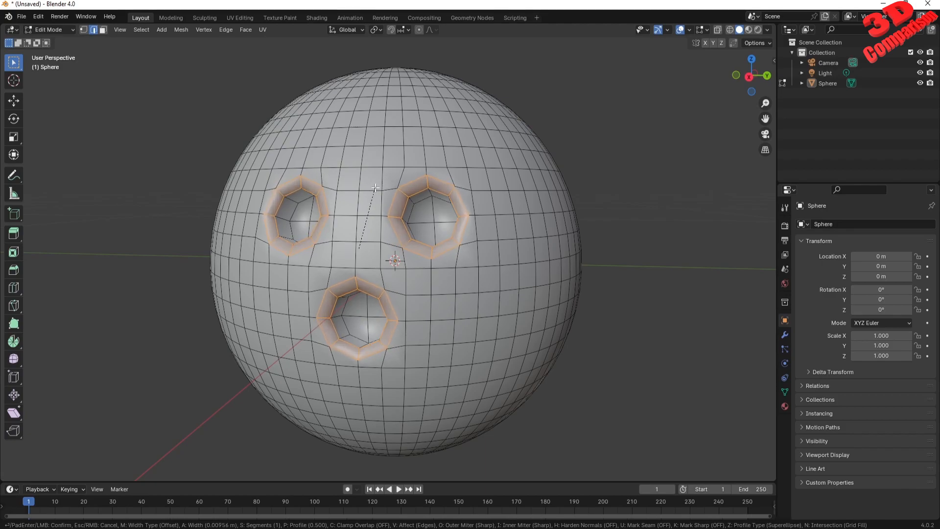
left_click(375, 188)
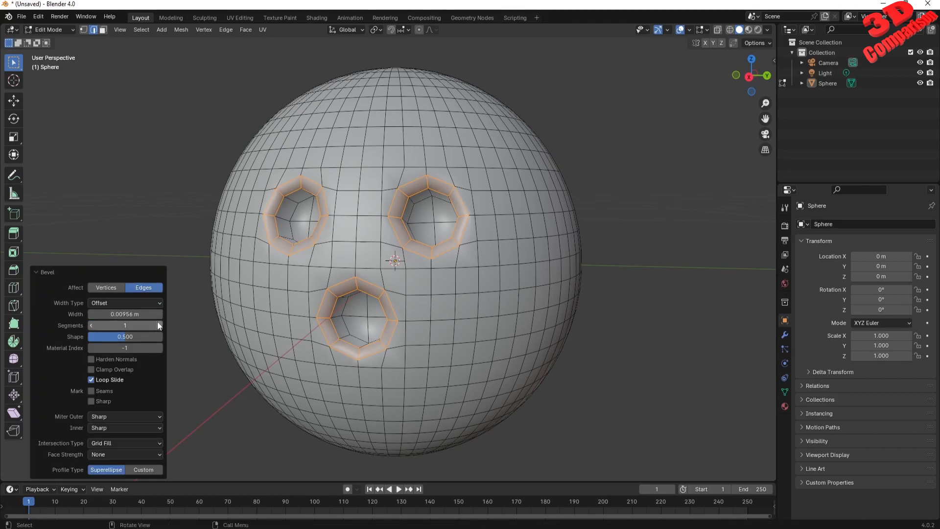
left_click(120, 315)
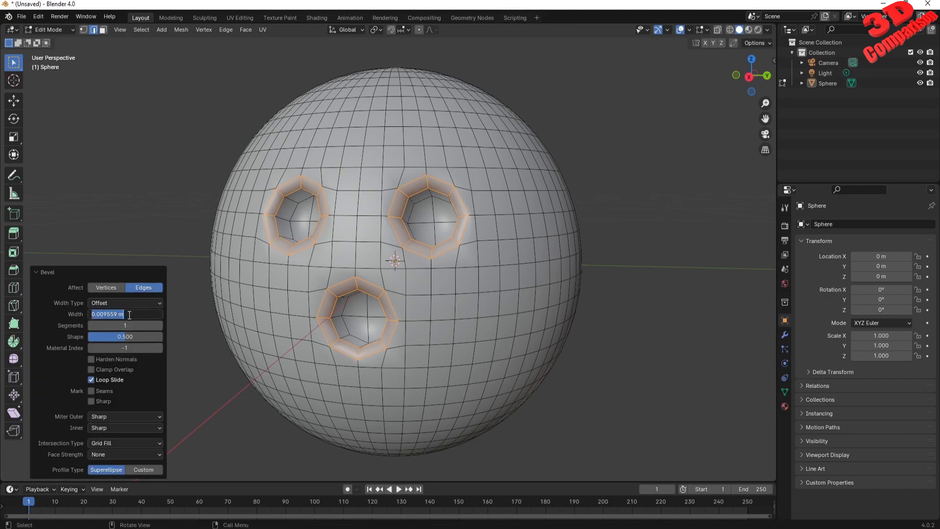
type("0.001")
key("Return")
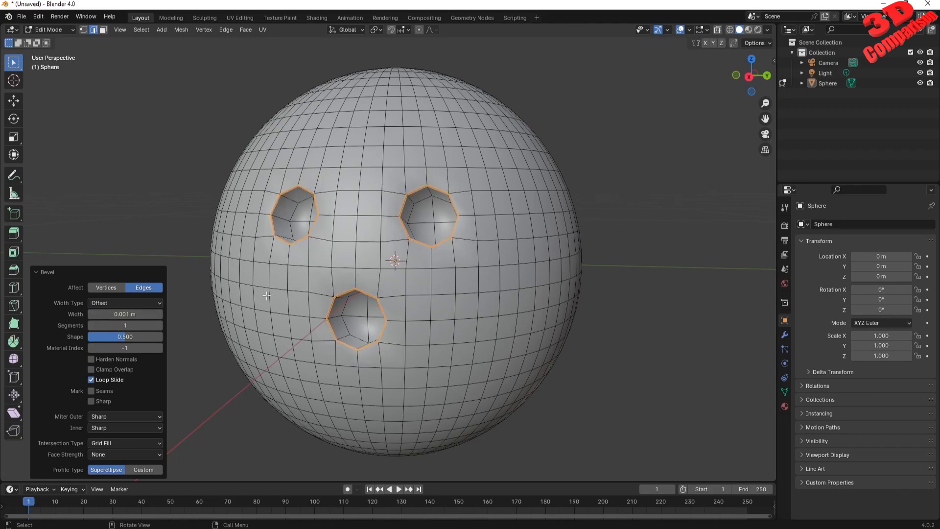
Step: Set the rim bevel width to 0.01 m
left_click(131, 316)
key("Right")
key("Left")
key("Left")
key("Left")
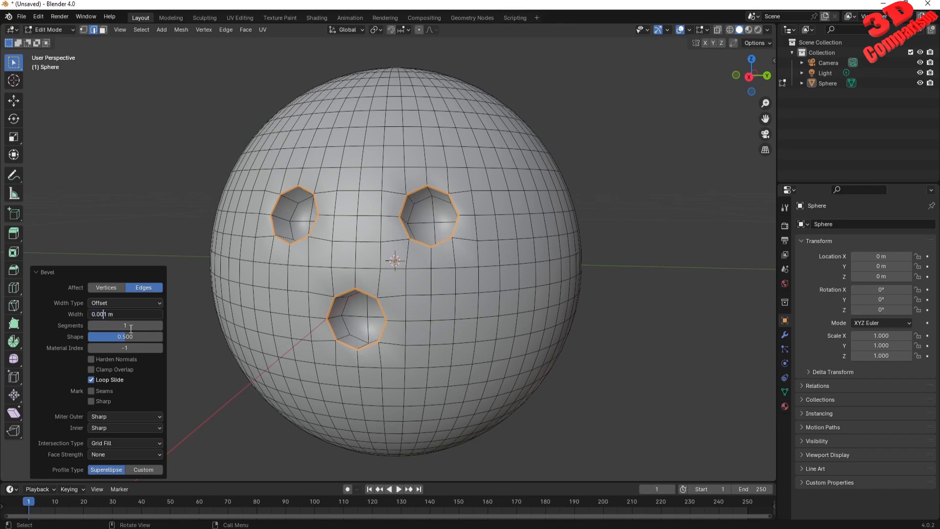
key("BackSpace")
key("Return")
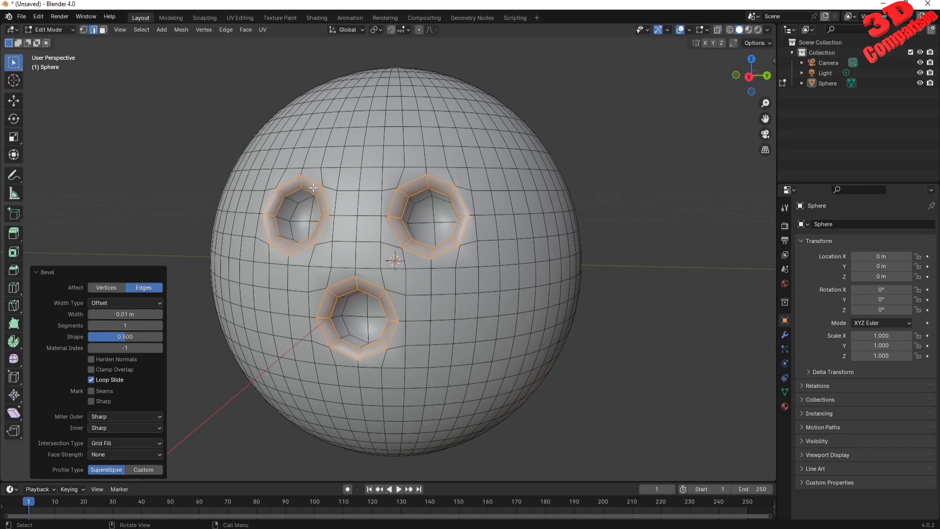
Step: Set the rim bevel width to 0.004 m
left_click(123, 316)
left_click(105, 314)
key("BackSpace")
type("04")
key("Return")
Step: Deselect all edges of the sphere and return to Object Mode
middle_click_drag(410, 240, 431, 245)
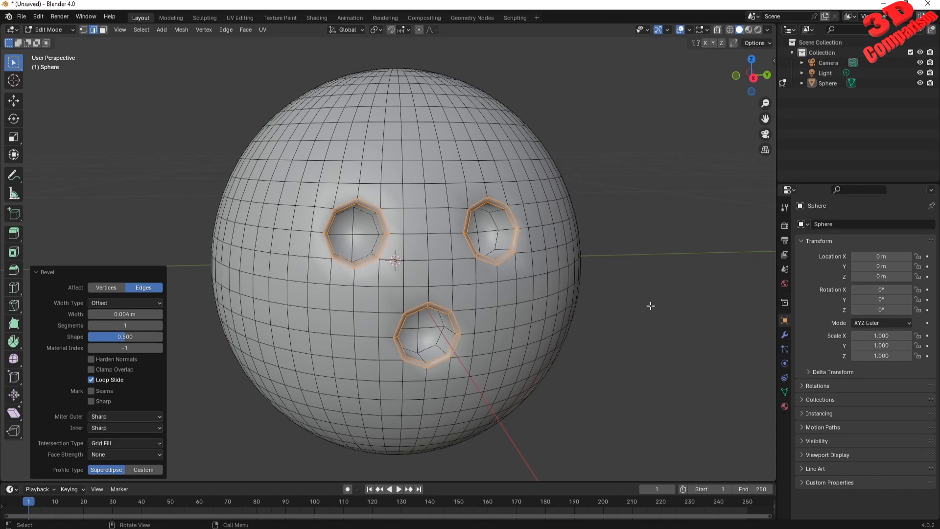
key("alt+a")
key("Tab")
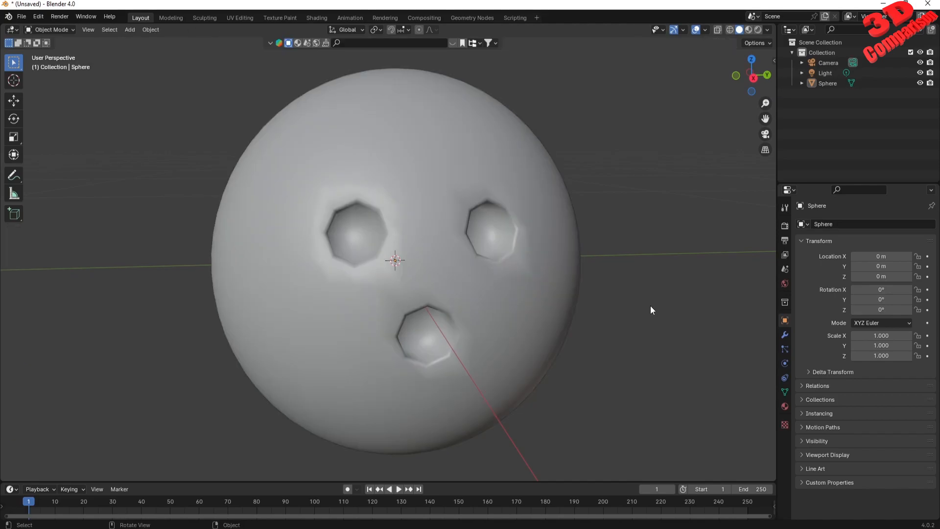
Step: Add a level 3 Subdivision modifier to the sphere and show its modifier settings
scroll(559, 306, "down", 1)
mouse_move(489, 300)
middle_mouse_down()
mouse_move(483, 273)
mouse_move(486, 298)
middle_mouse_up()
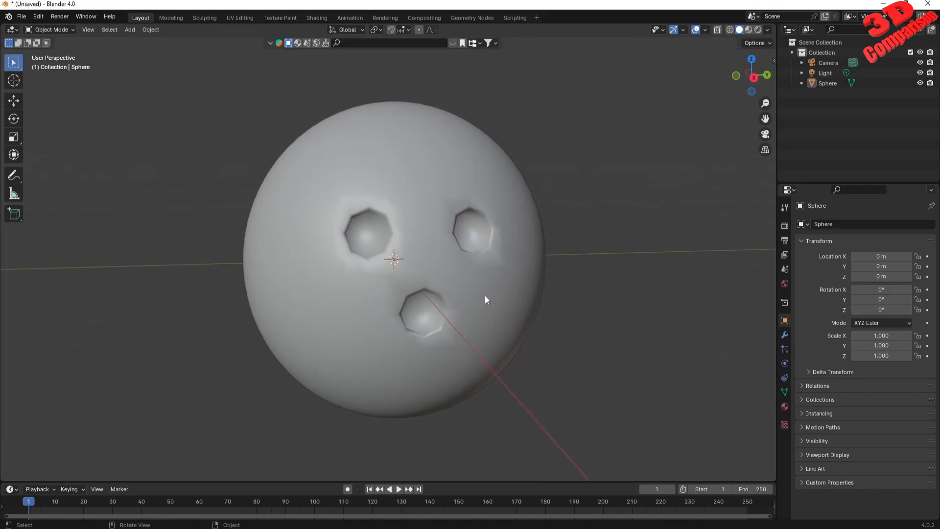
left_click(485, 296)
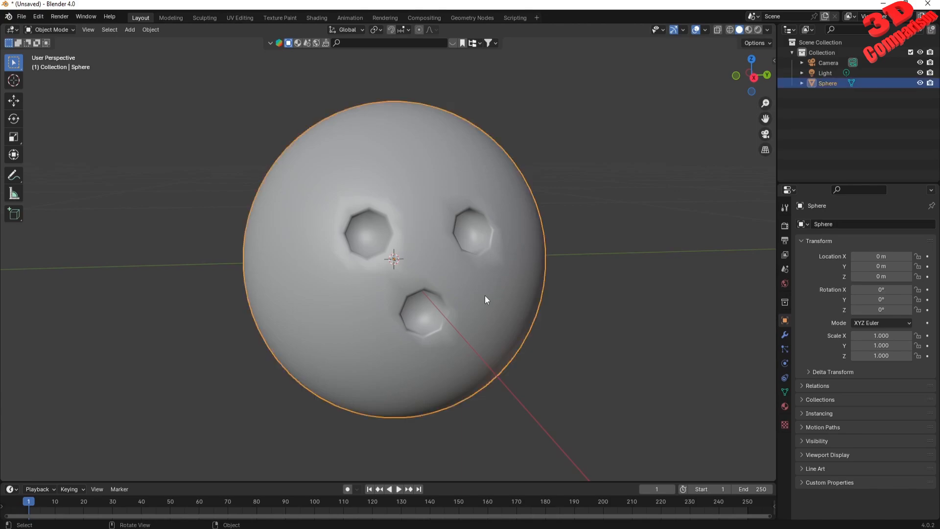
key("ctrl")
key("ctrl+3")
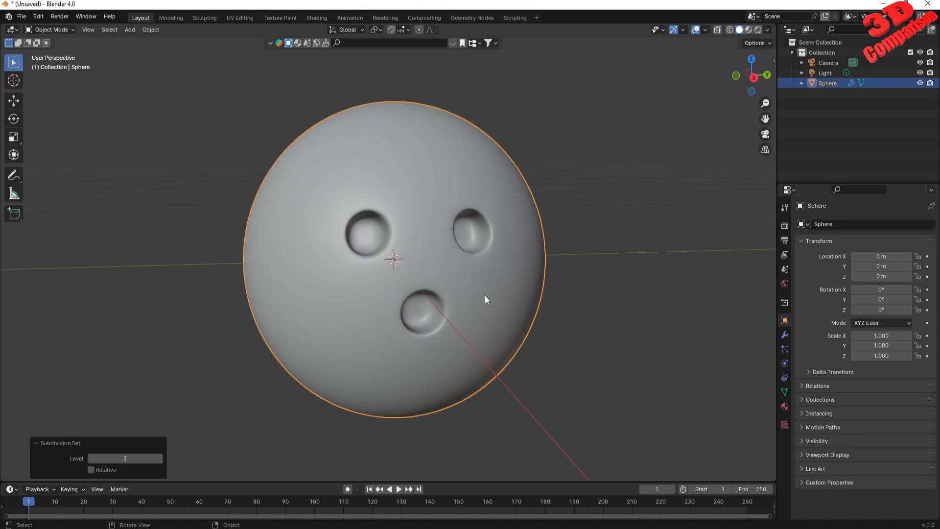
left_click(785, 335)
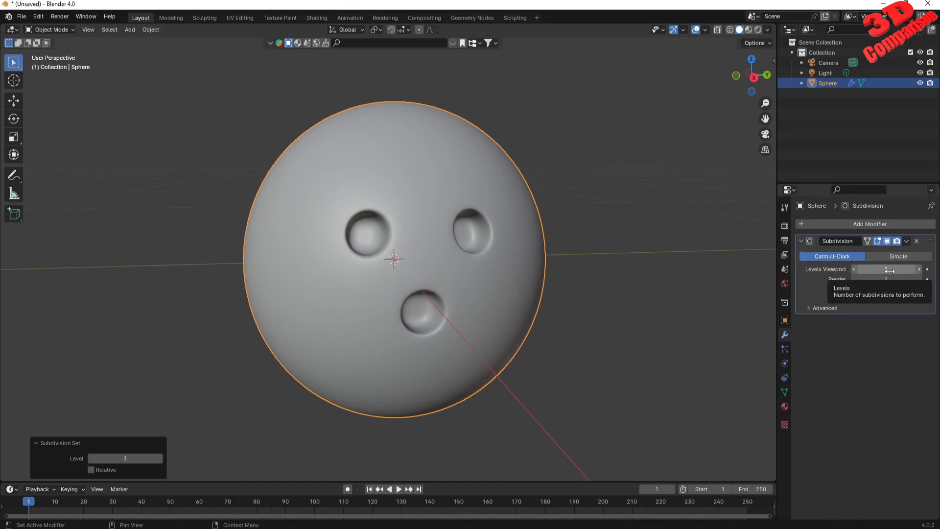
mouse_move(566, 307)
middle_mouse_down()
mouse_move(604, 292)
mouse_move(544, 301)
mouse_move(558, 309)
middle_mouse_up()
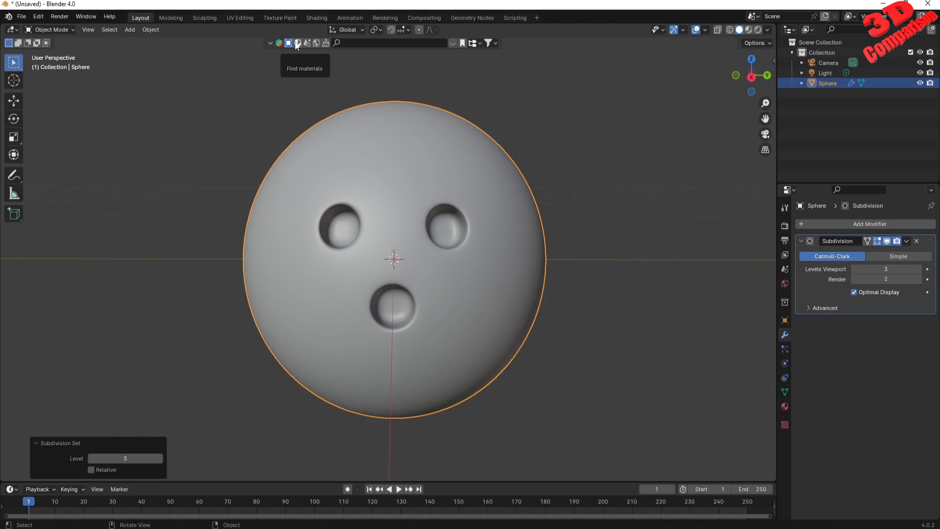
Step: Search the online asset library's materials for "marble"
left_click(296, 43)
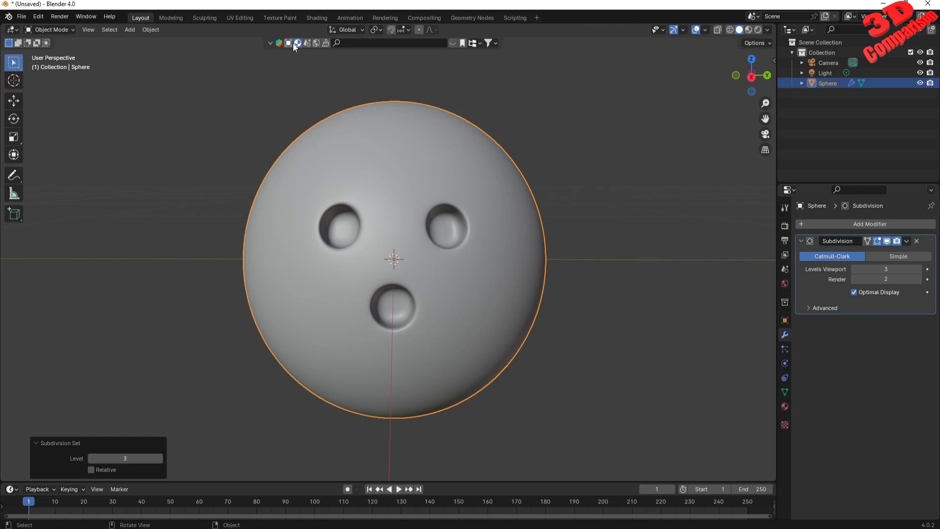
left_click(354, 43)
type("marble")
key("Return")
left_click(338, 44)
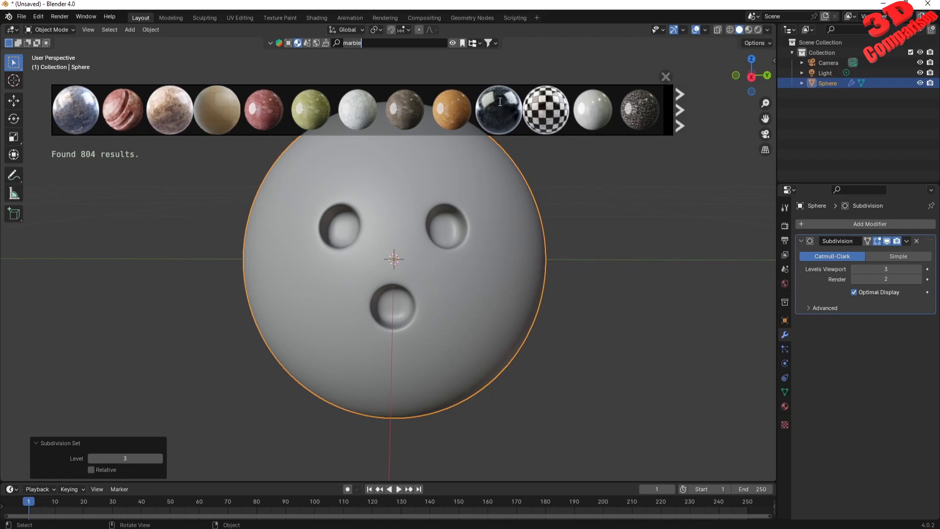
key("Return")
Step: Apply the dark blue-black Marble material from the search results to the sphere
mouse_move(504, 106)
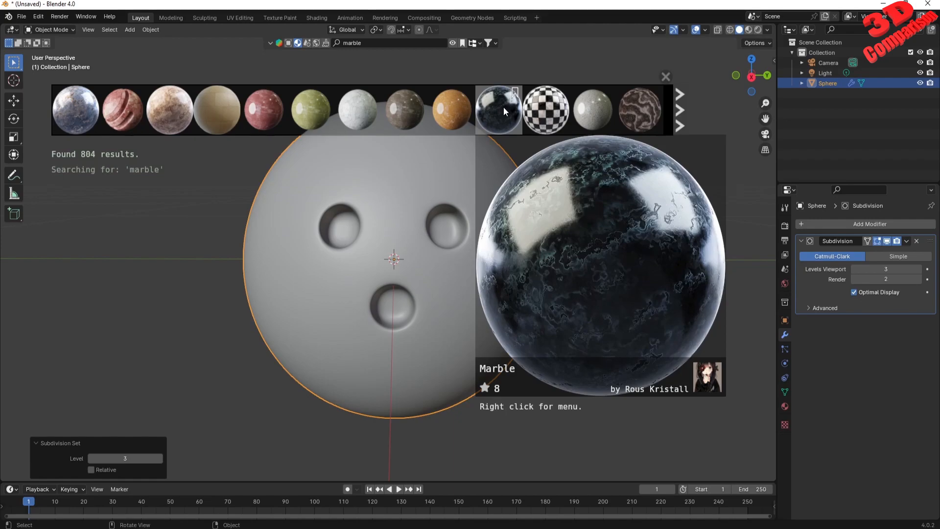
left_click_drag(503, 107, 451, 255)
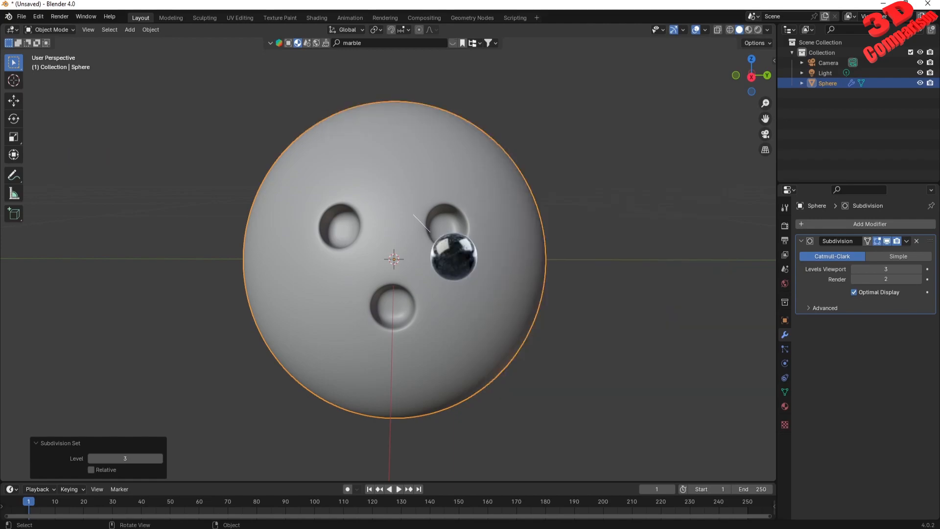
left_click_drag(414, 214, 415, 225)
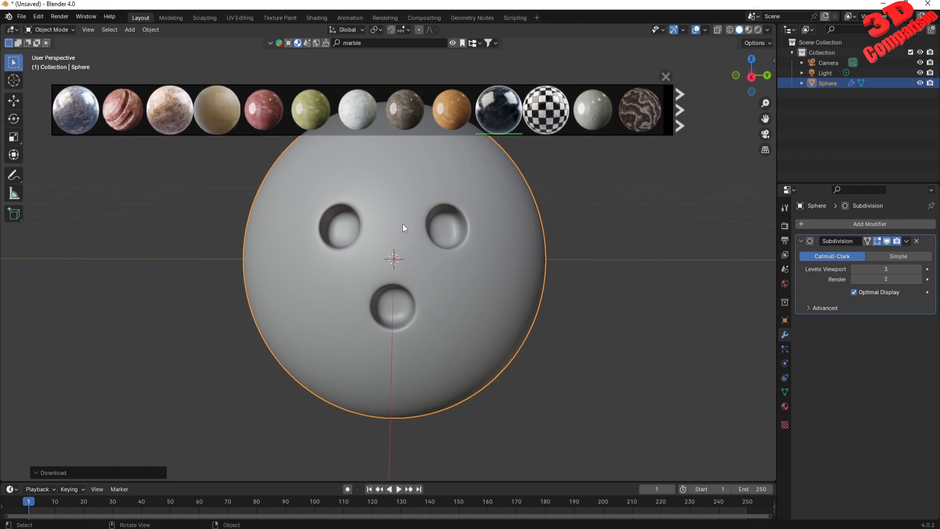
Step: Show the viewport in Material Preview shading, close the material results and deselect the sphere
left_click(748, 30)
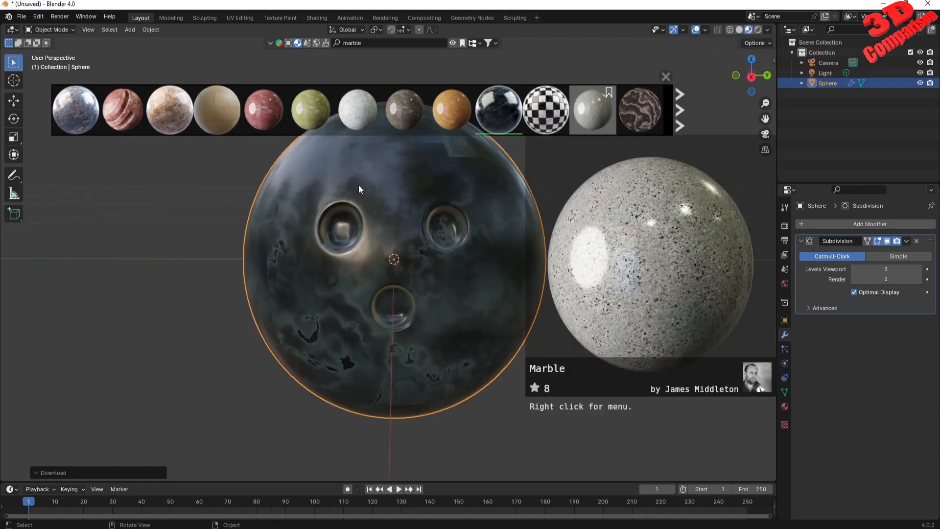
left_click(666, 76)
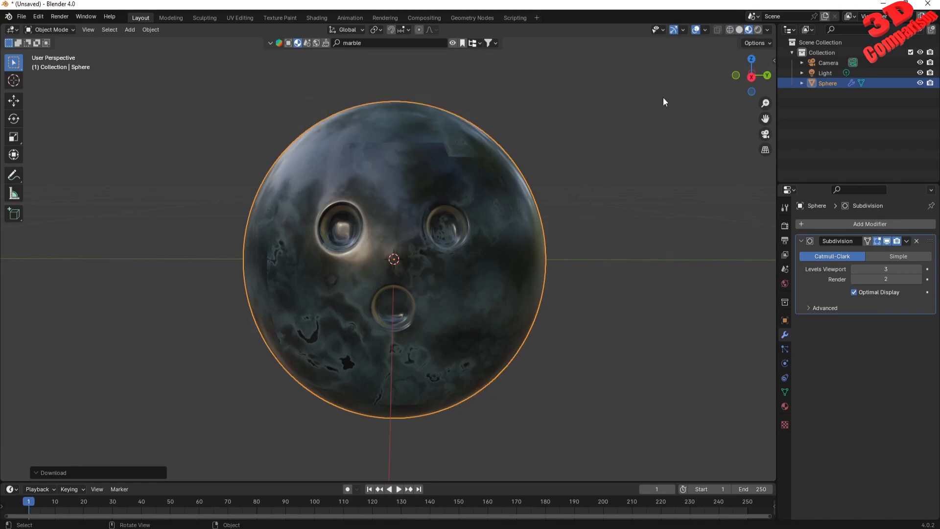
left_click(581, 287)
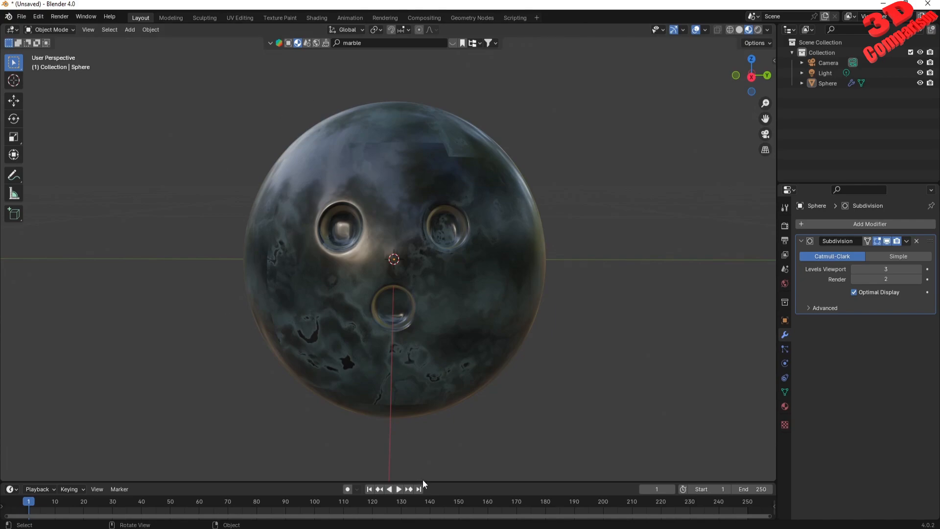
Step: Enlarge the timeline area, select the sphere and activate the Rotate tool
left_click_drag(424, 481, 454, 383)
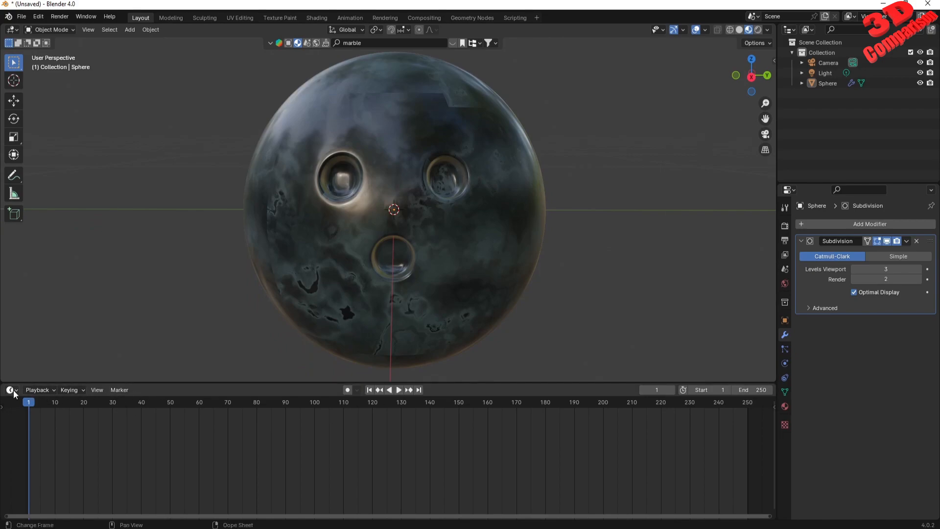
left_click(439, 220)
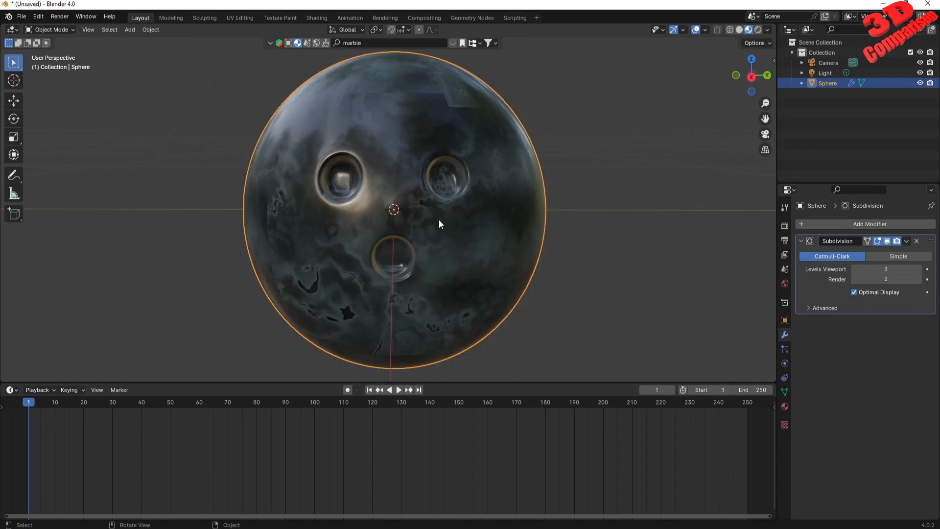
left_click(14, 119)
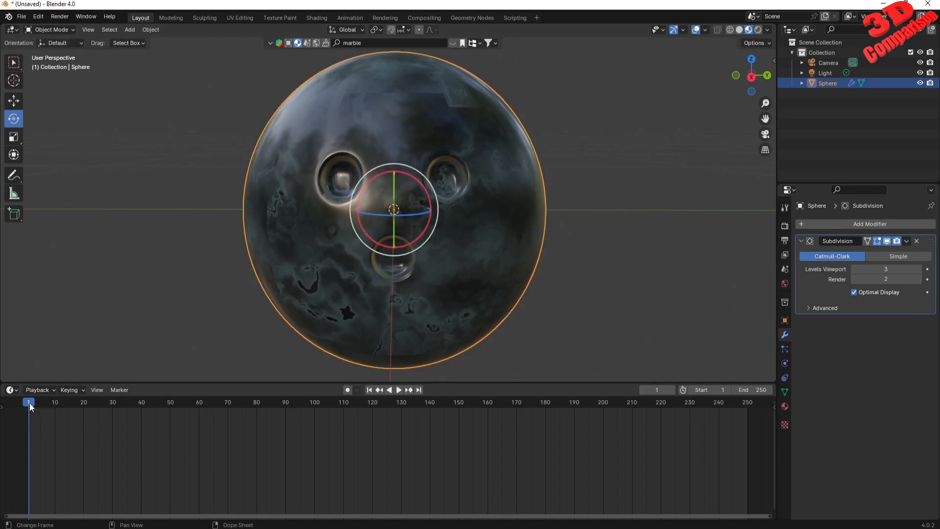
Step: Try to insert a keyframe on all channels at frame 1 with the Keyframe type, including trial rotations of the sphere
key("i")
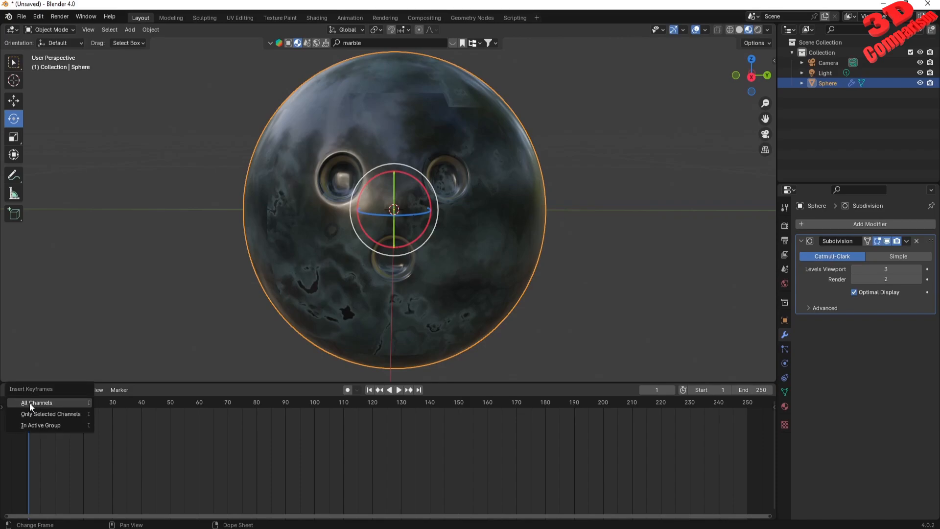
left_click(29, 403)
key("r")
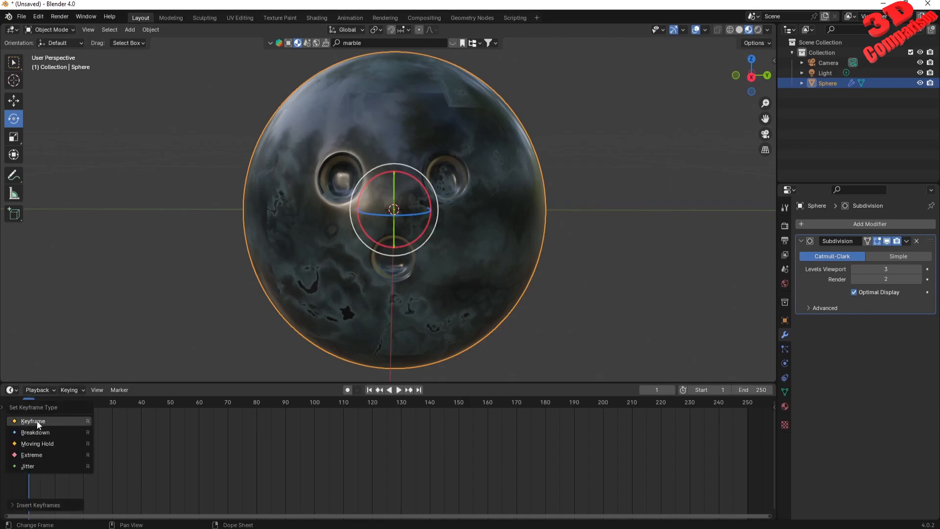
left_click(36, 421)
key("r")
key("Escape")
key("r")
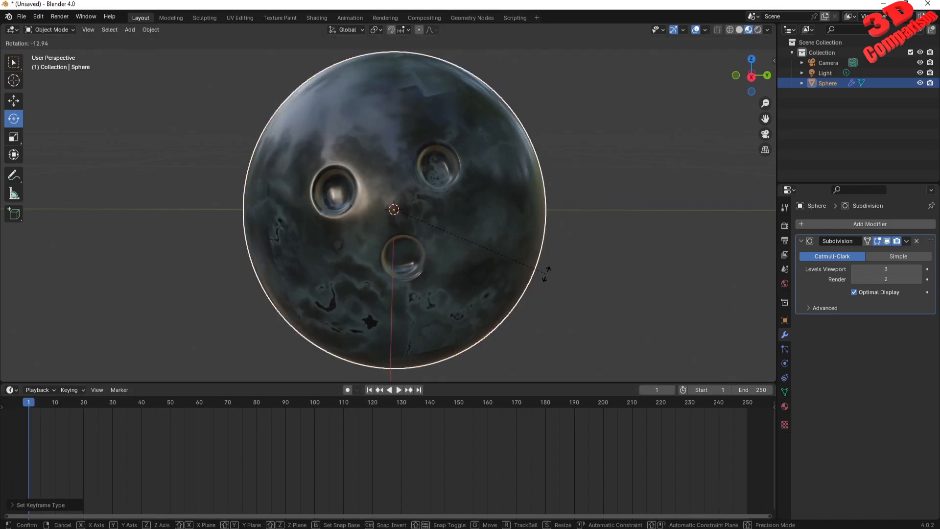
right_click(535, 293)
key("r")
left_click(500, 278)
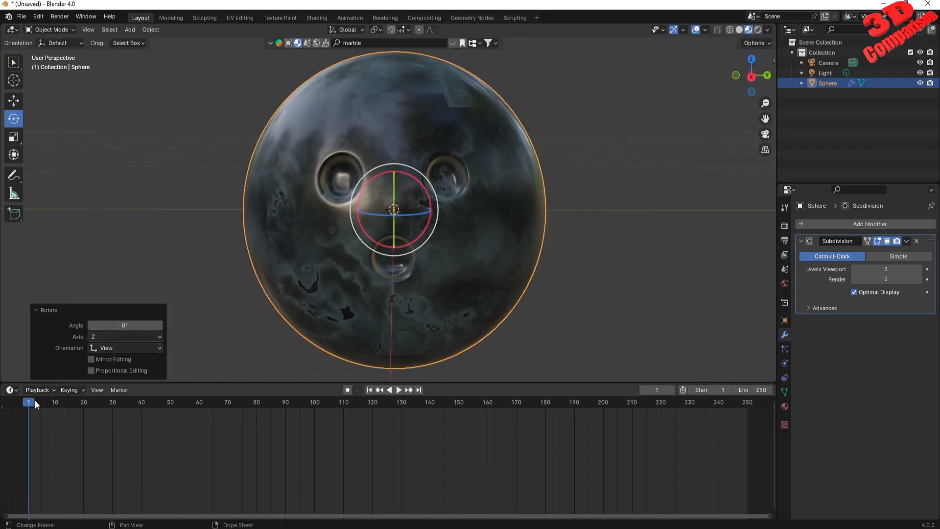
Step: Enable auto keying and record the sphere's starting rotation at frame 1 with a 0° rotation
left_click(348, 391)
key("r")
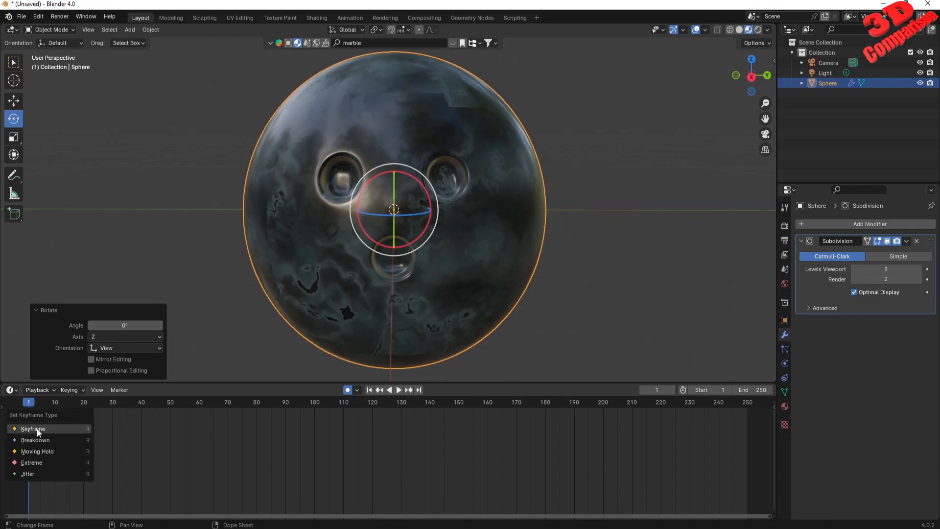
left_click(37, 428)
key("r")
left_click(36, 428)
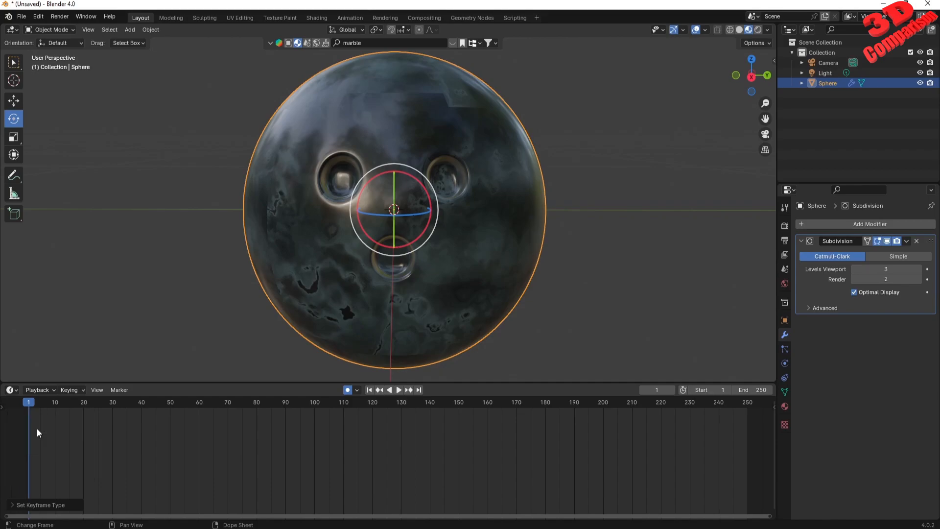
key("r")
right_click(378, 268)
key("r")
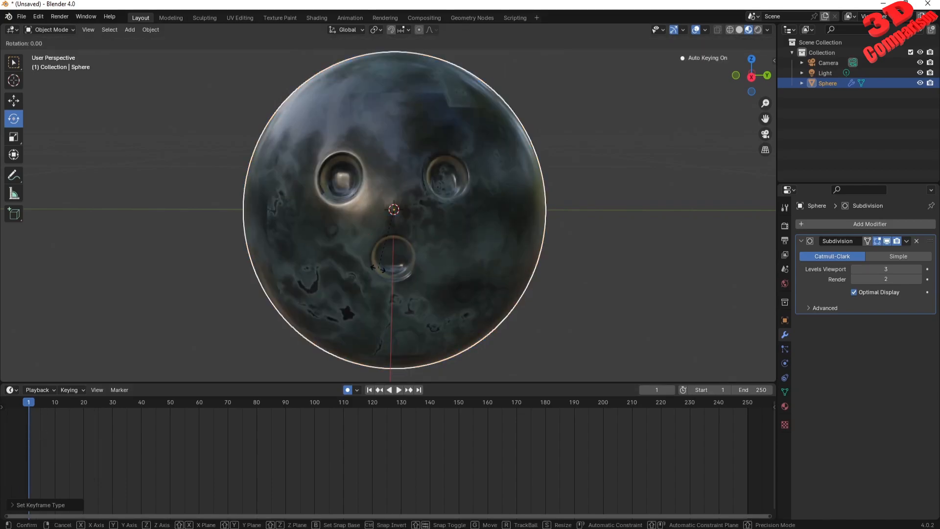
left_click(378, 268)
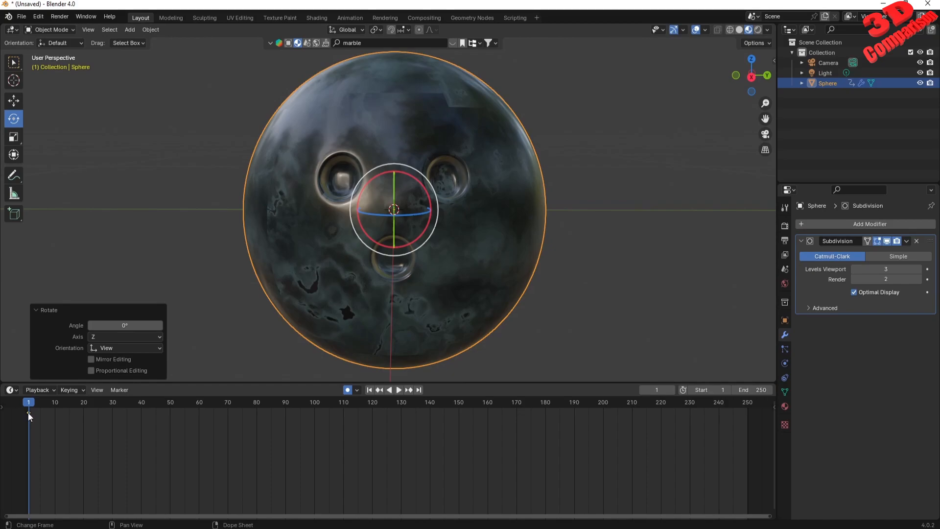
Step: Go to frame 240 and rotate the sphere -360° about the global Z axis to record the end keyframe
key("space")
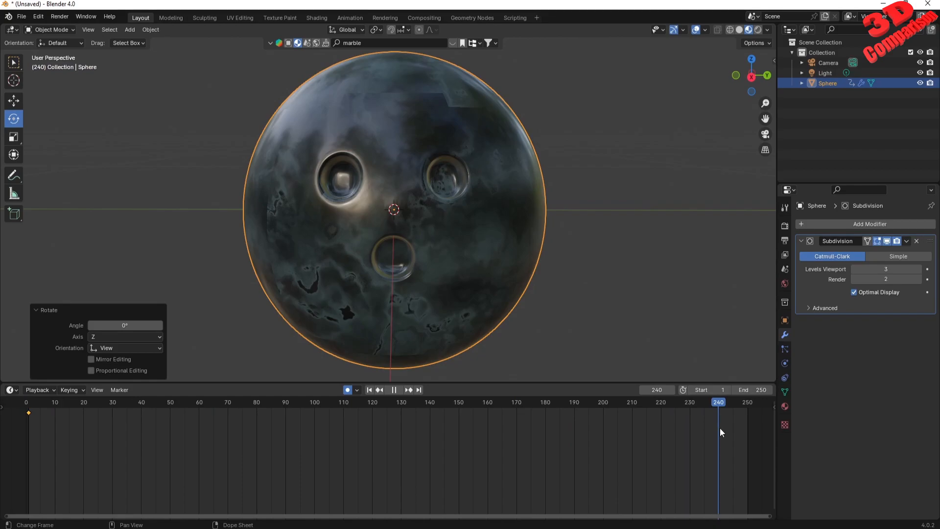
key("space")
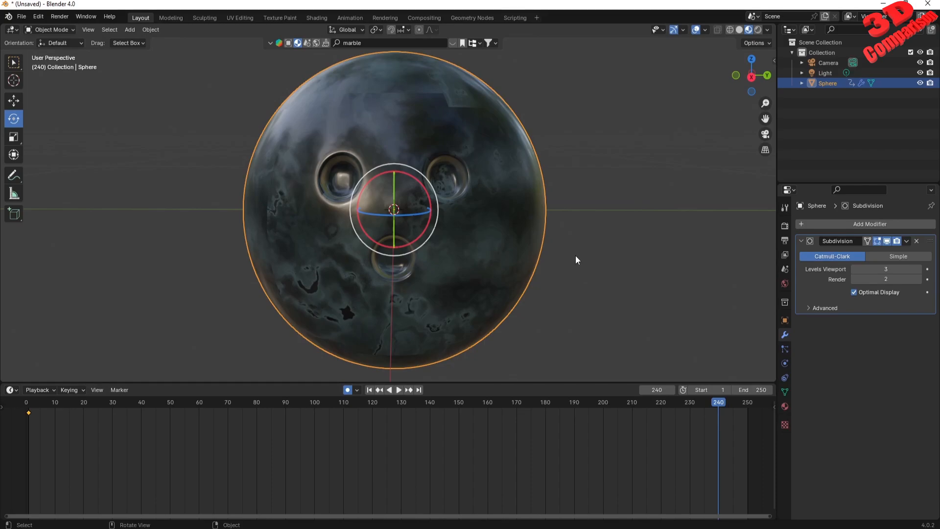
key("r")
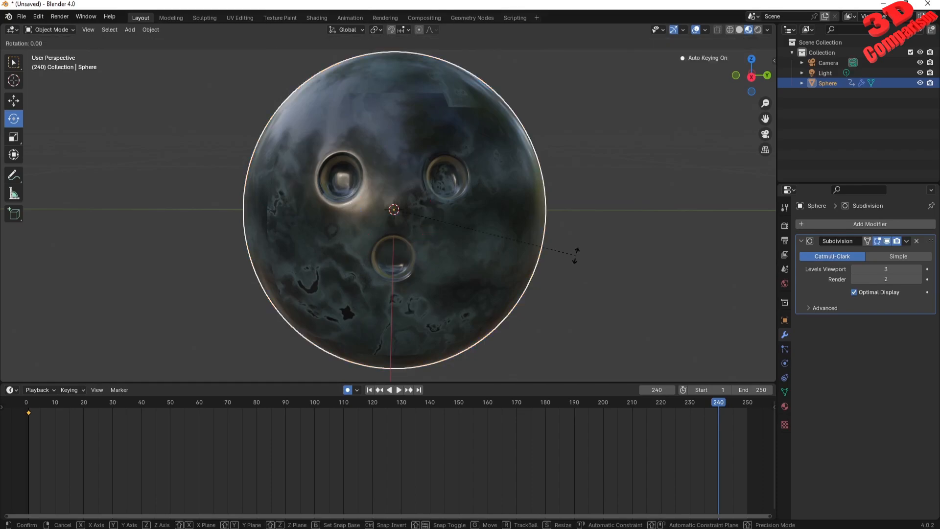
key("z")
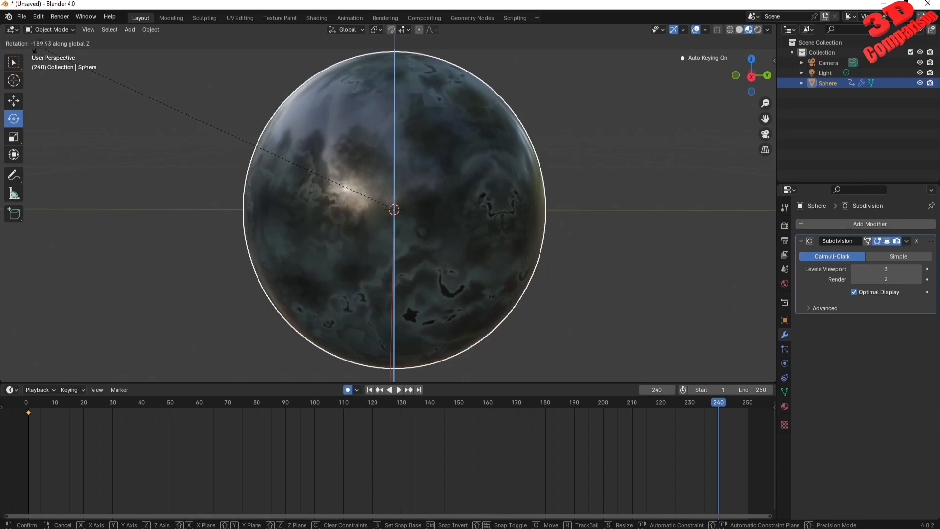
type("-360")
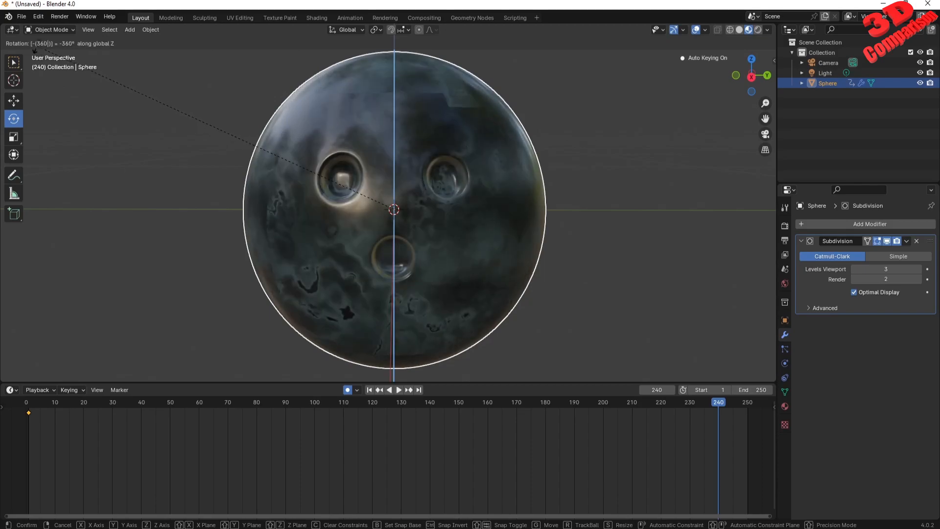
key("Return")
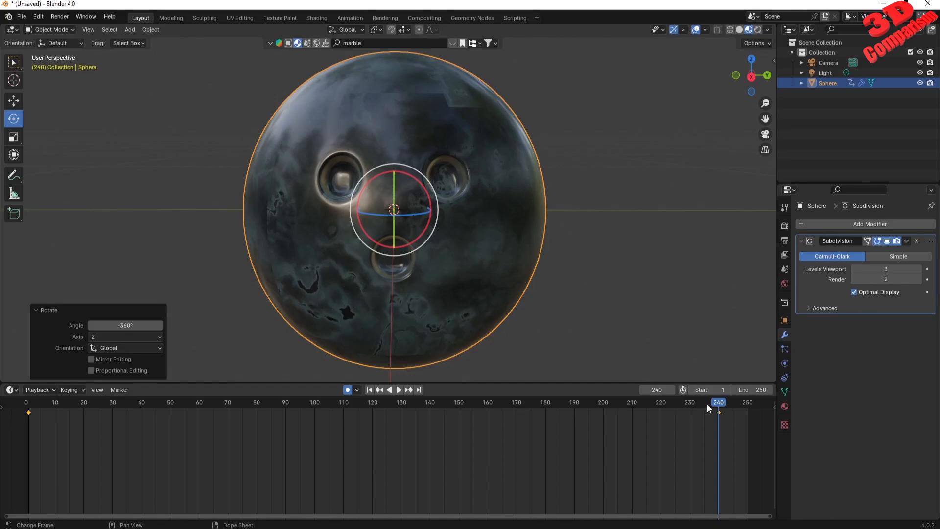
Step: Turn off auto keying, return to frame 0 and play back the sphere's rotation animation
left_click(348, 389)
left_click_drag(718, 404, 25, 411)
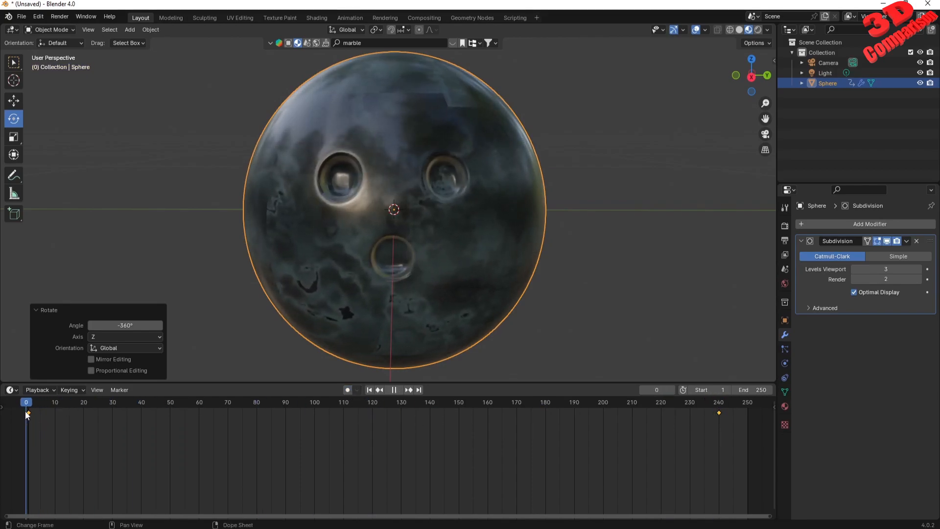
left_click(181, 247)
key("space")
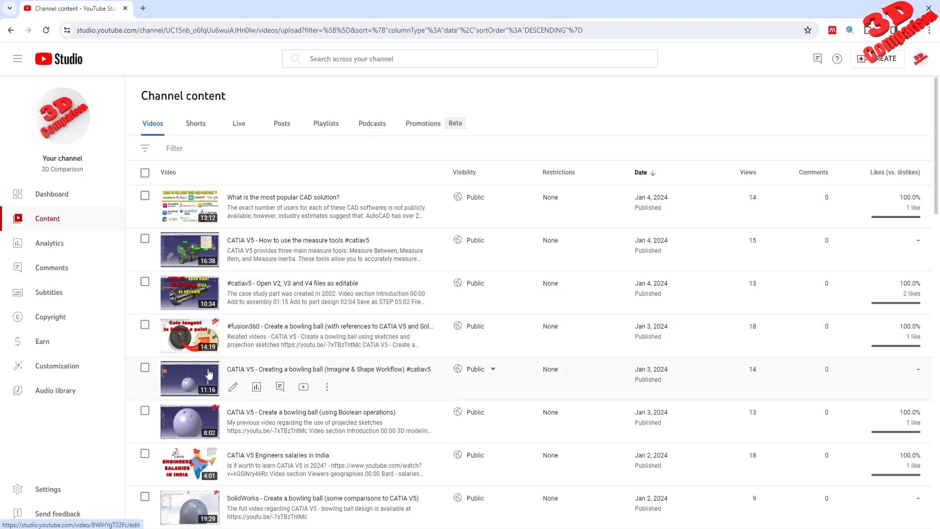
Step: Look through the published bowling ball videos in the YouTube Studio channel content list
scroll(209, 368, "down", 1)
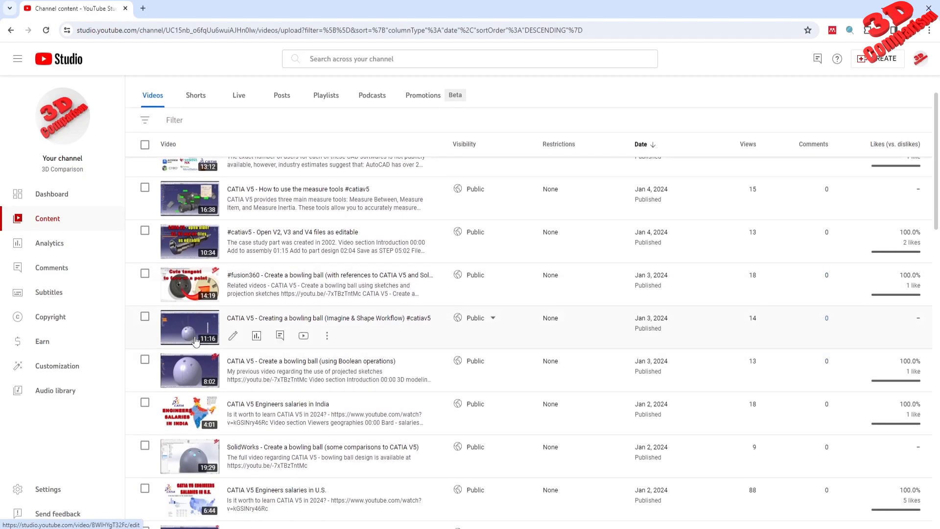
scroll(196, 341, "down", 2)
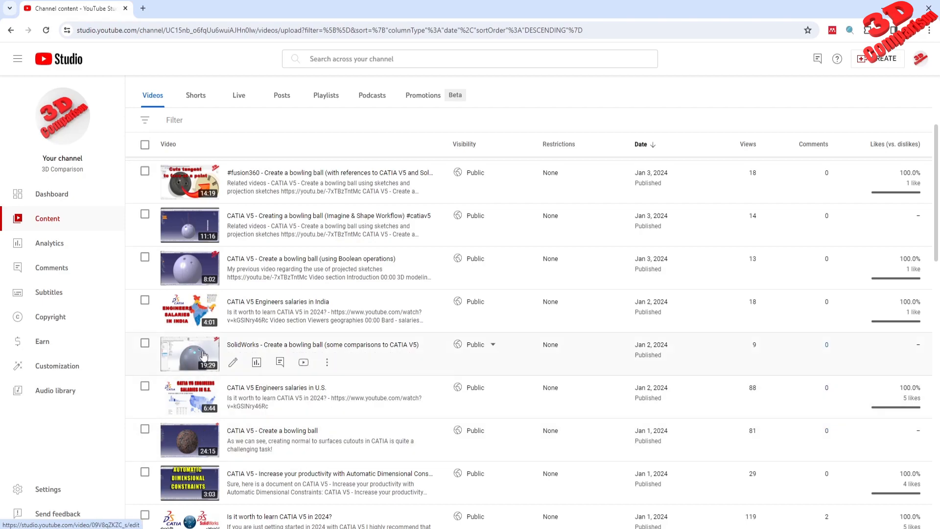
scroll(204, 353, "up", 3)
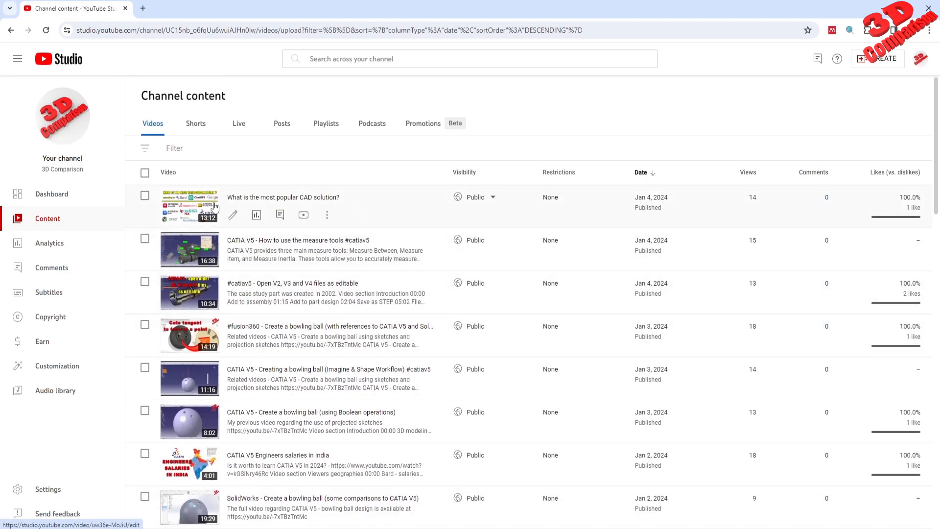